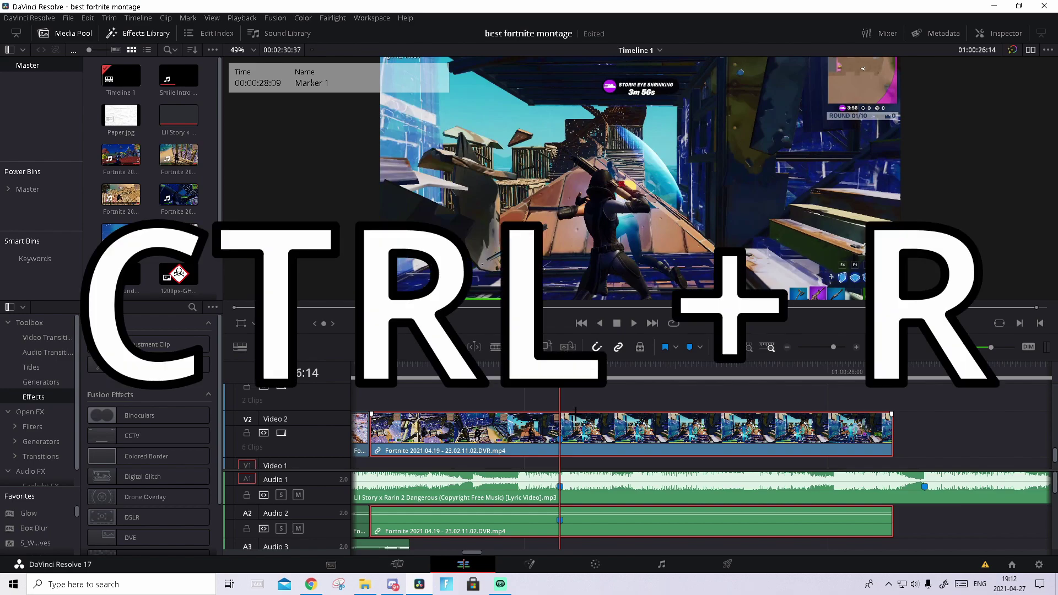
# Show retime controls with Ctrl+R and add three speed points to the Video 2 clip.
pyautogui.hotkey('ctrl', 'r')
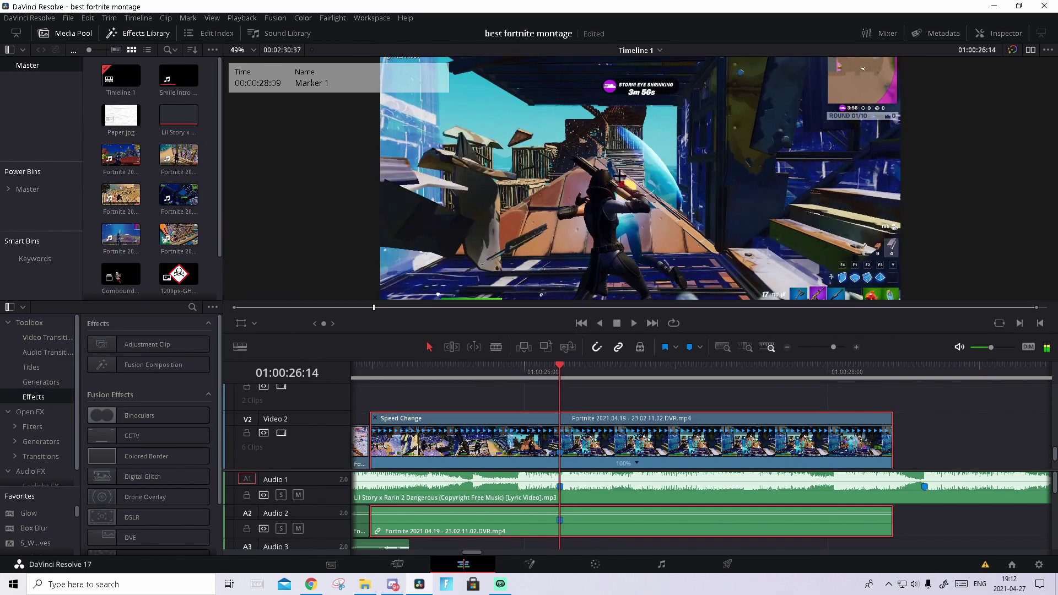
pyautogui.click(637, 463)
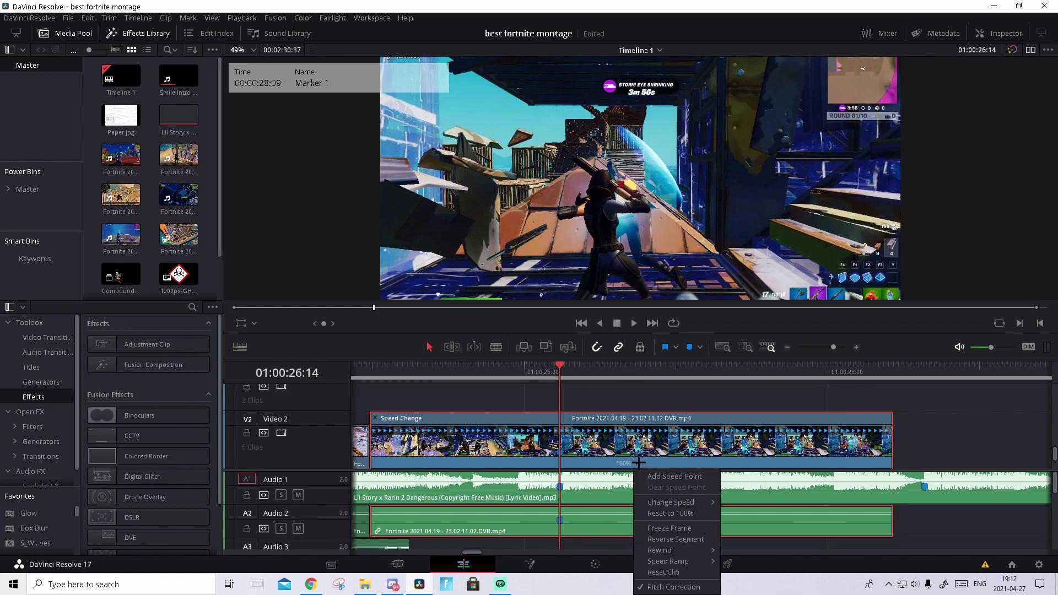
pyautogui.click(665, 475)
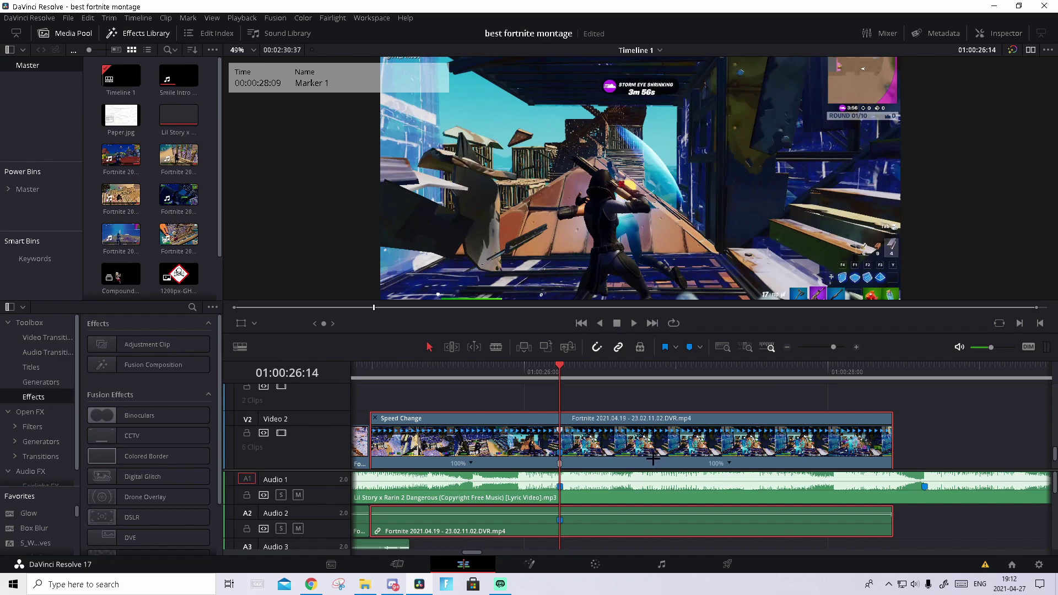
pyautogui.press('j')
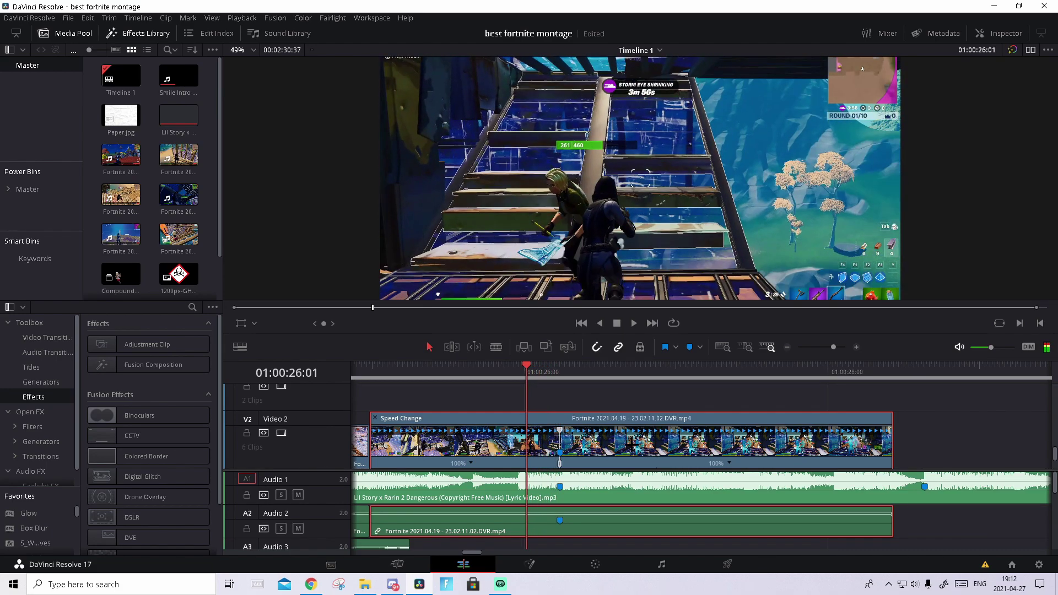
pyautogui.click(470, 463)
pyautogui.click(510, 477)
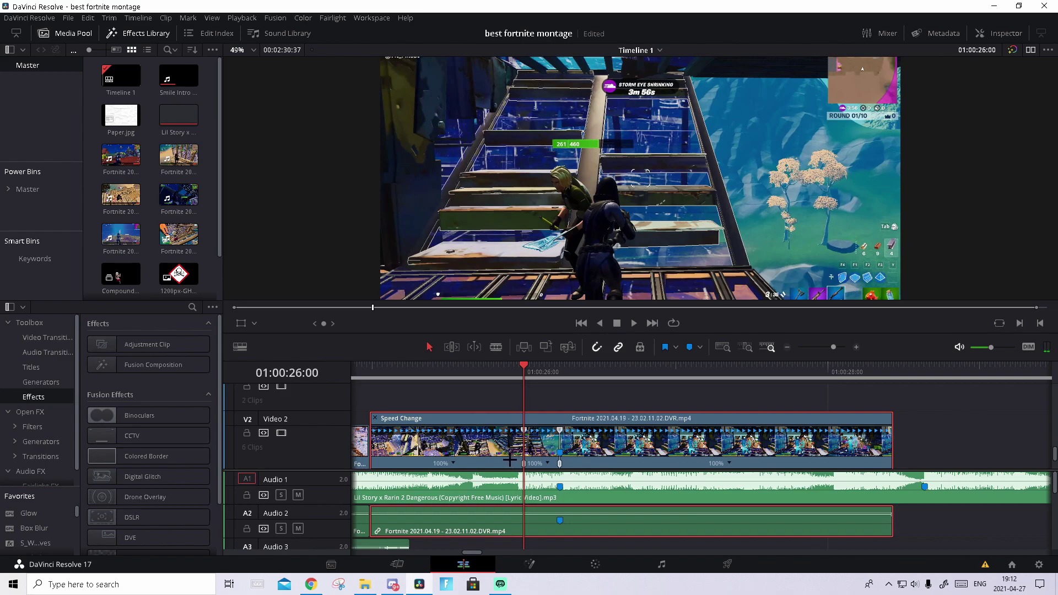
pyautogui.press('j')
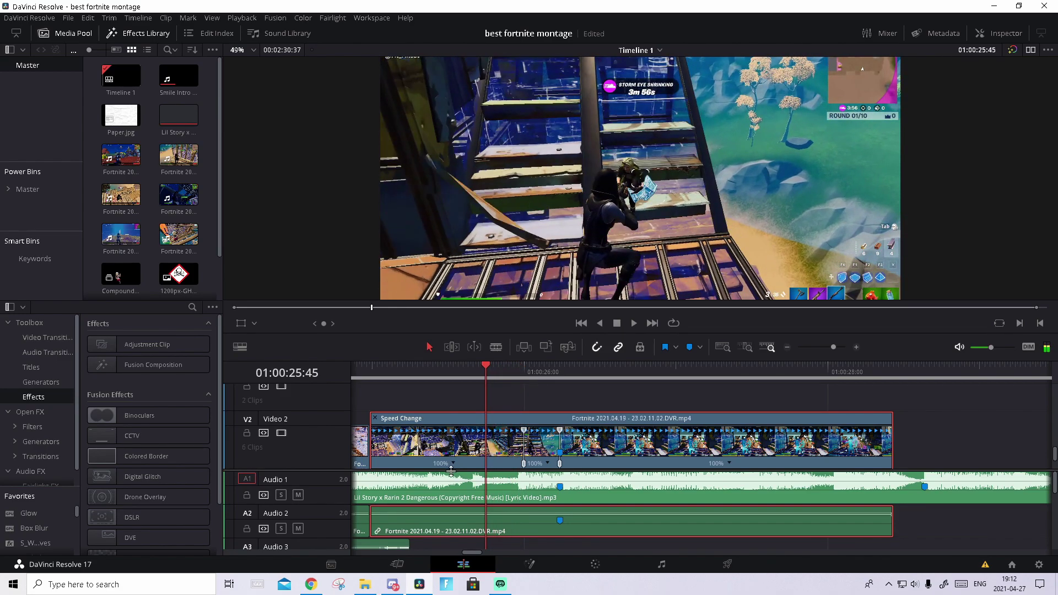
pyautogui.click(455, 463)
pyautogui.click(508, 473)
# Slow the new section to 50% and speed up the section after it.
pyautogui.click(510, 463)
pyautogui.click(609, 503)
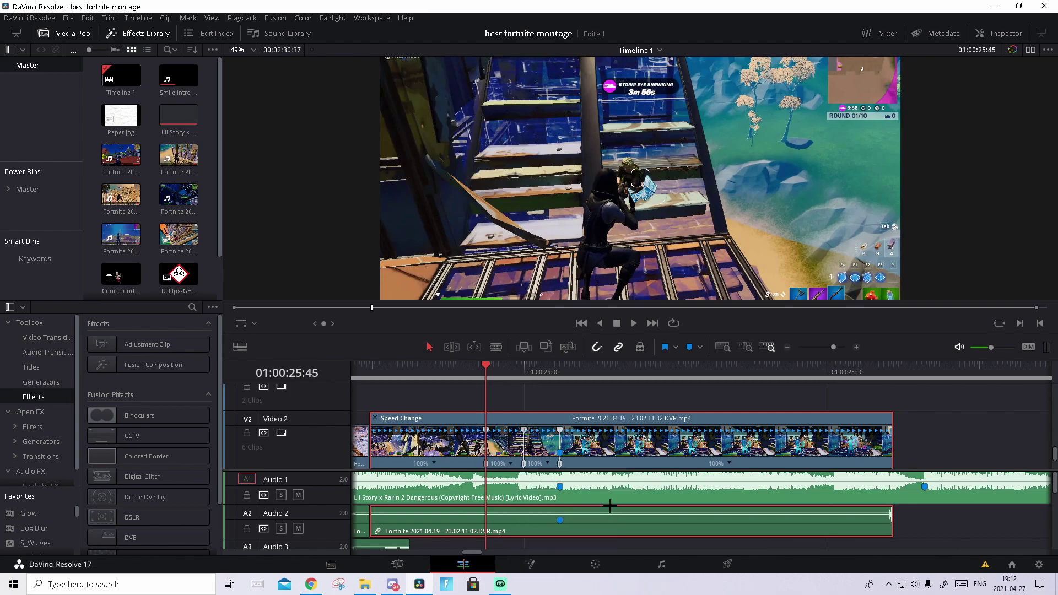
pyautogui.click(586, 464)
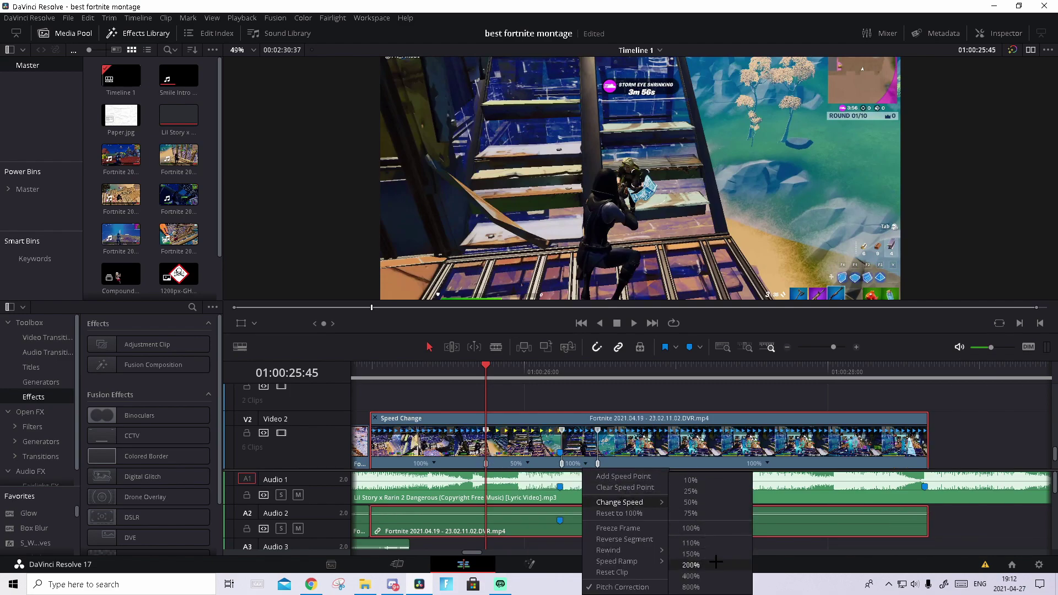
pyautogui.click(711, 562)
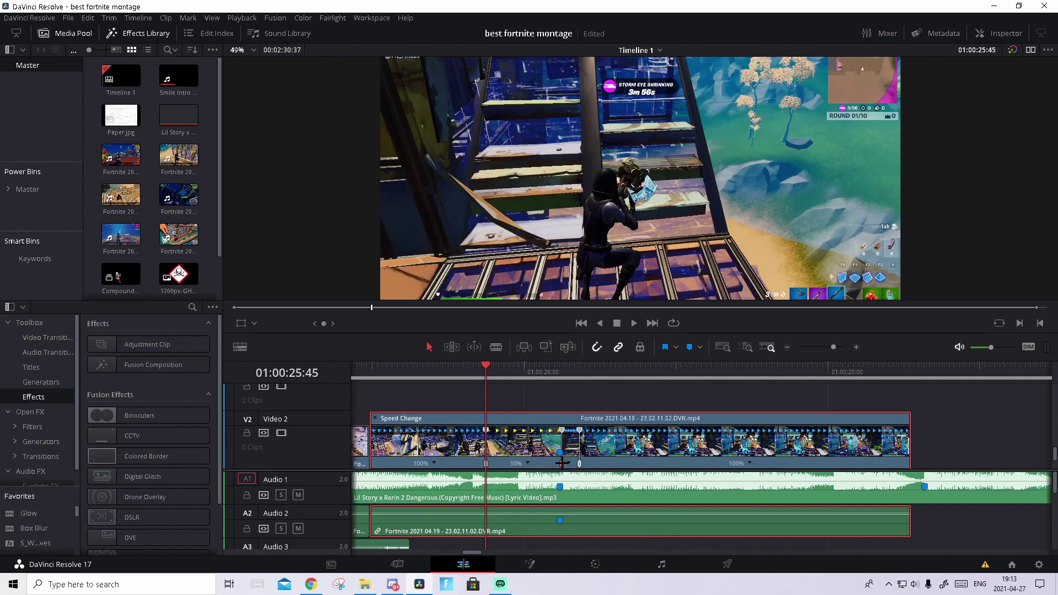
# Shorten the sped-up section and play back the ramp up to the kill marker.
pyautogui.moveTo(562, 463); pyautogui.dragTo(538, 460)
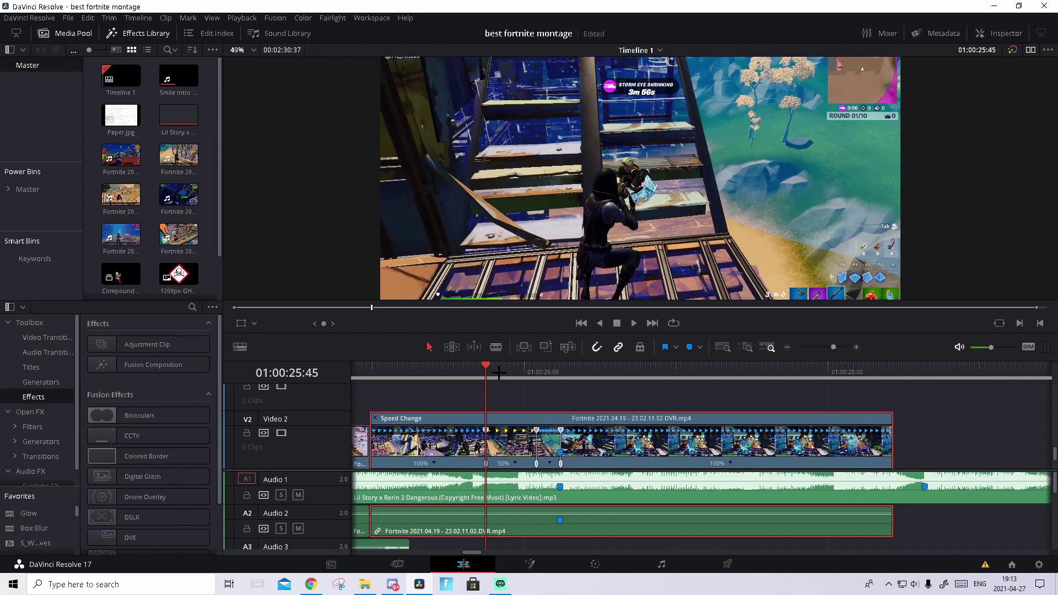
pyautogui.moveTo(498, 373); pyautogui.dragTo(434, 365)
pyautogui.press('space')
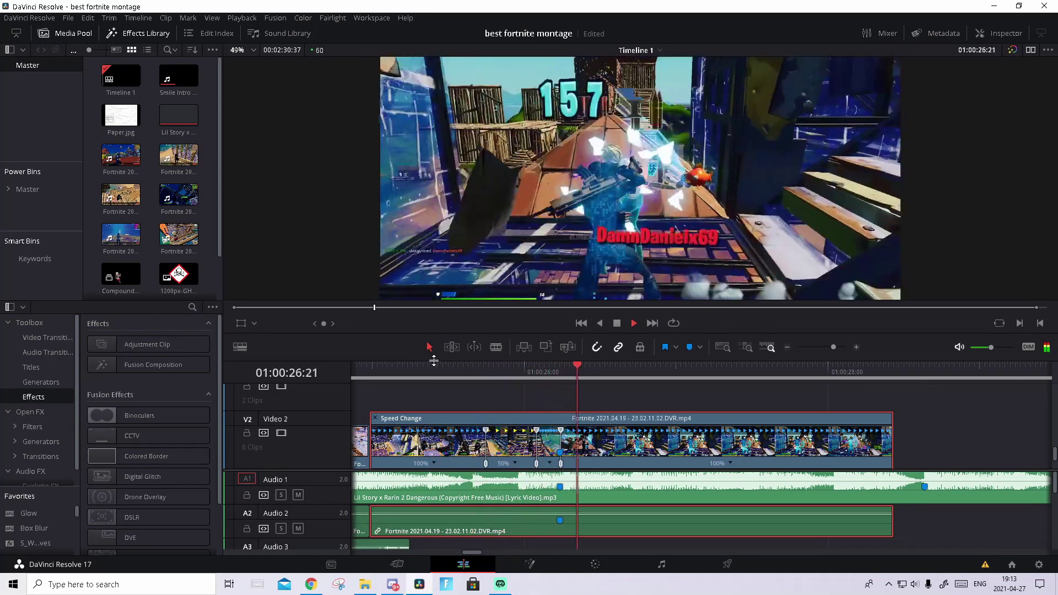
pyautogui.press('space')
pyautogui.hotkey('shift', 'Up')
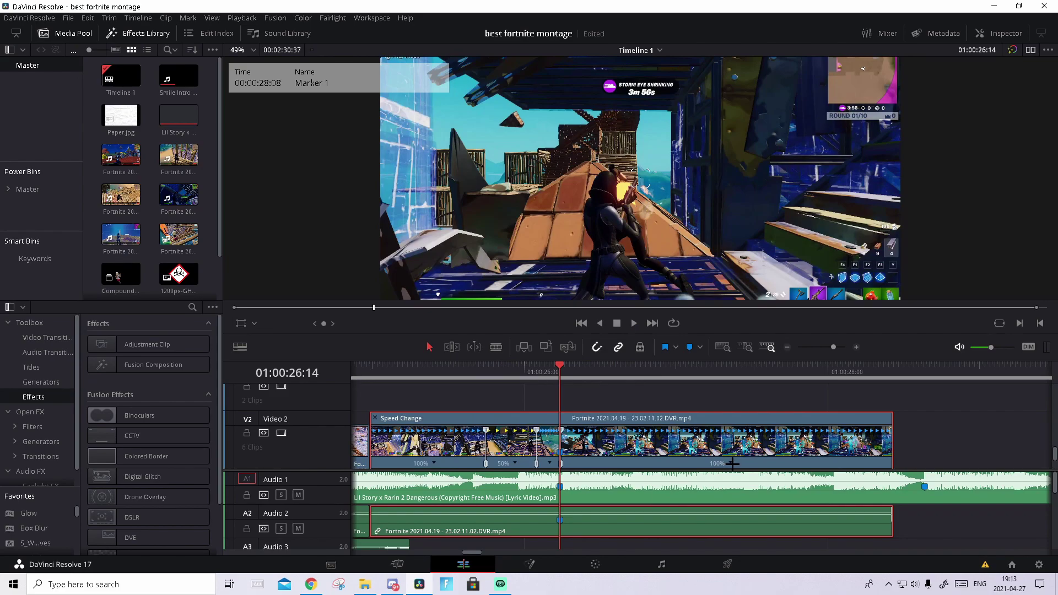
pyautogui.press('space')
pyautogui.press('space')
# Add a speed point after the kill marker and slow that section to 50%.
pyautogui.rightClick(729, 464)
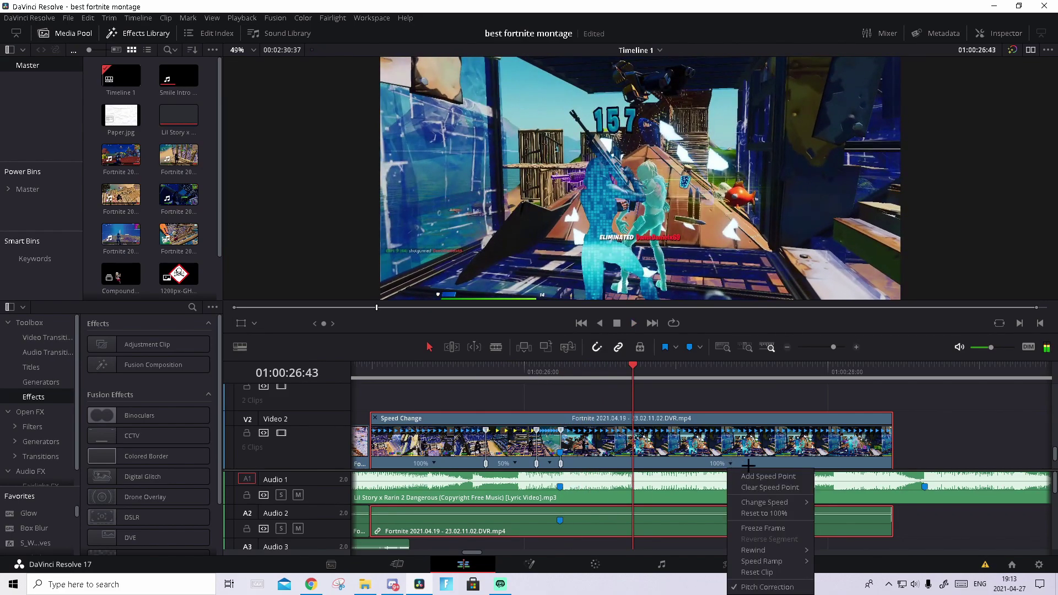
pyautogui.click(755, 476)
pyautogui.click(602, 463)
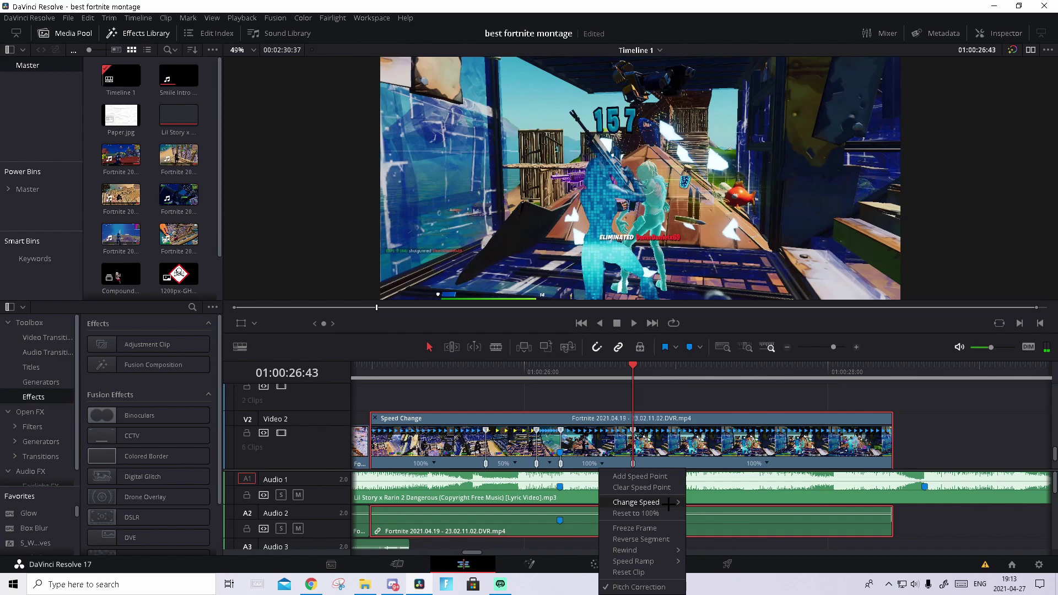
pyautogui.click(708, 502)
# Preview the edited speed ramp, then stop one frame past the kill marker.
pyautogui.press('j')
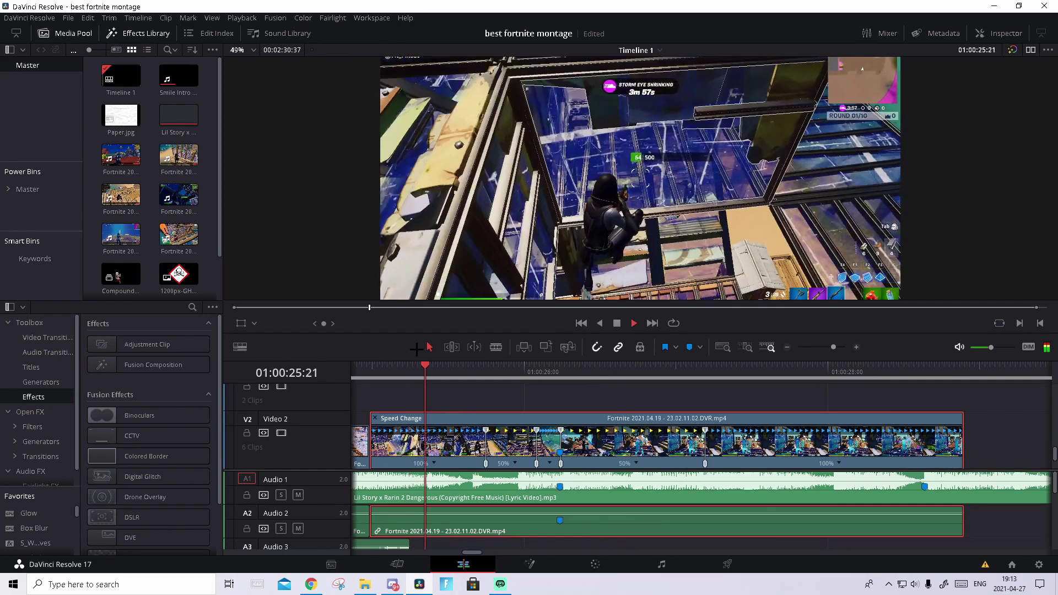
pyautogui.press('l')
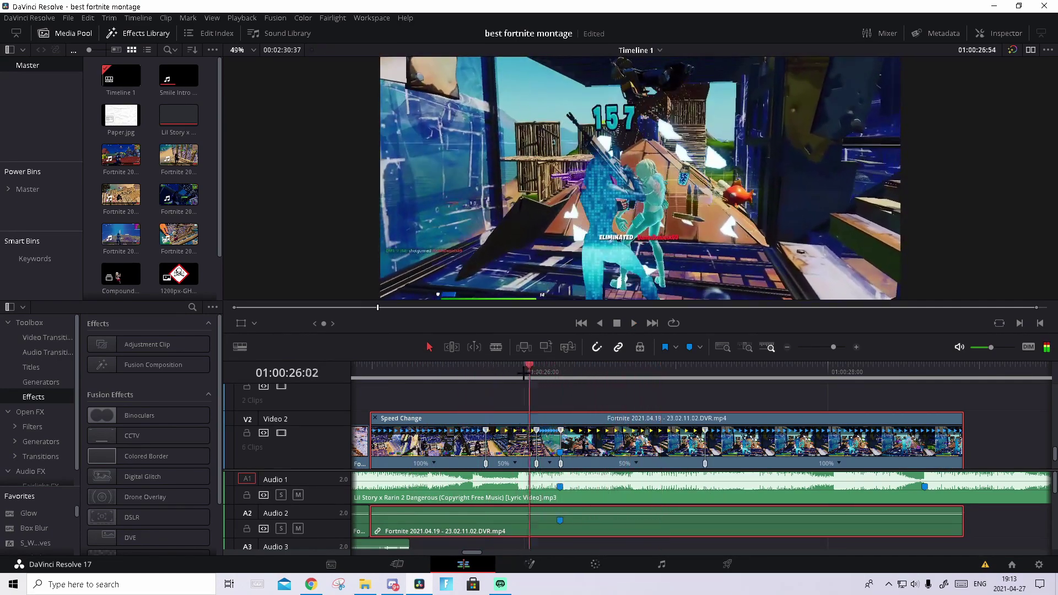
pyautogui.press('space')
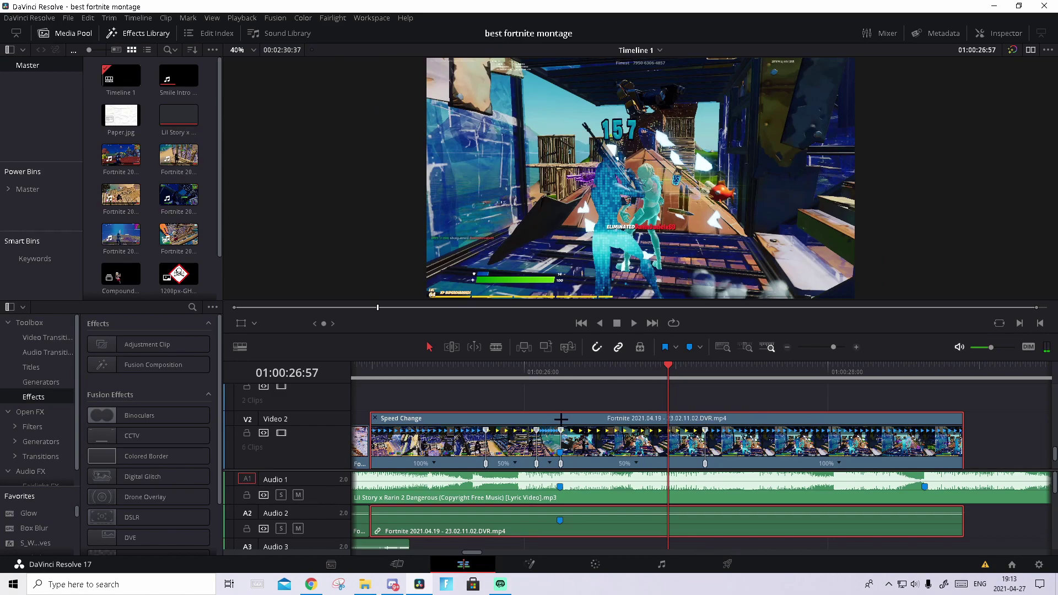
pyautogui.hotkey('shift', 'Up')
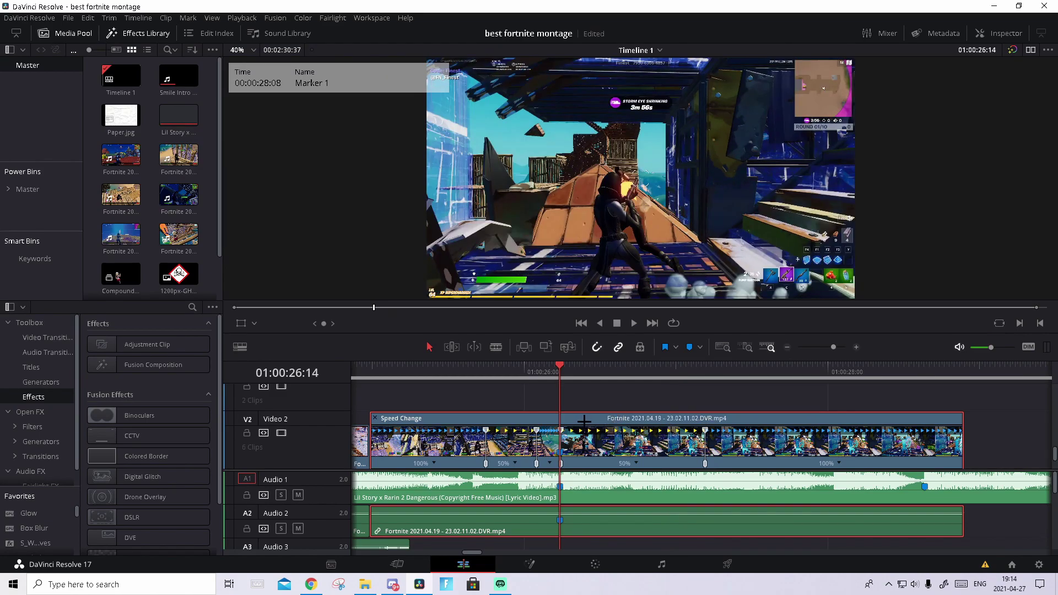
pyautogui.click(563, 368)
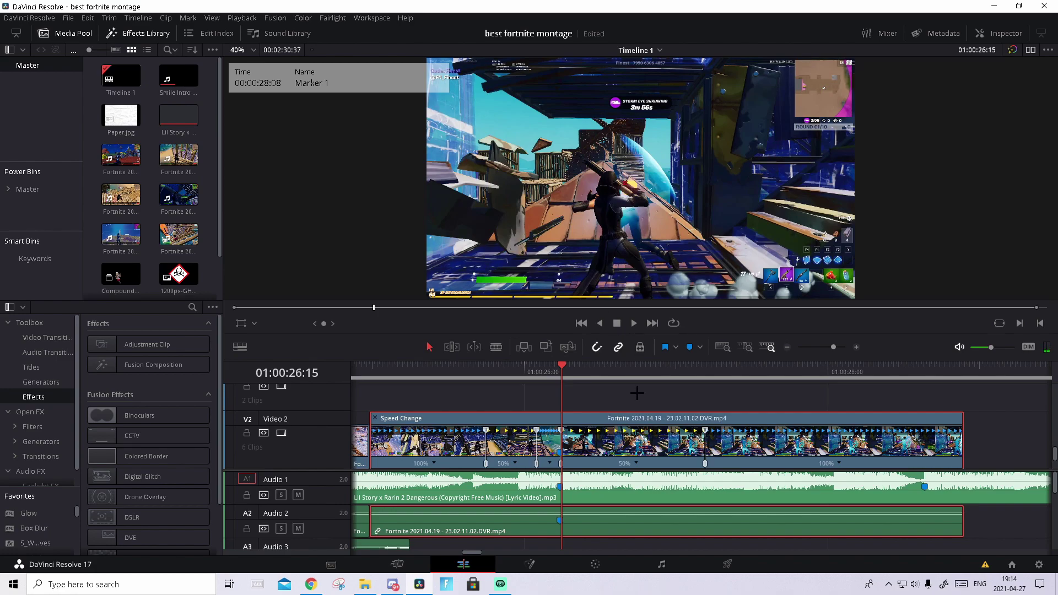
# Cut the Video 2 clip at the marker and at the slow-motion start.
pyautogui.hotkey('ctrl', 'b')
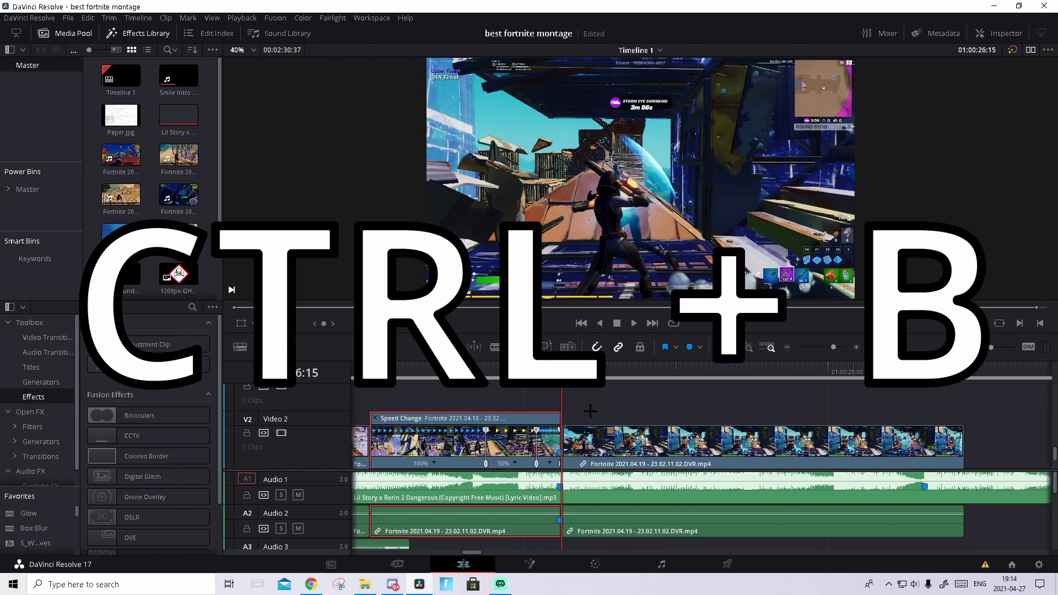
pyautogui.press('Left')
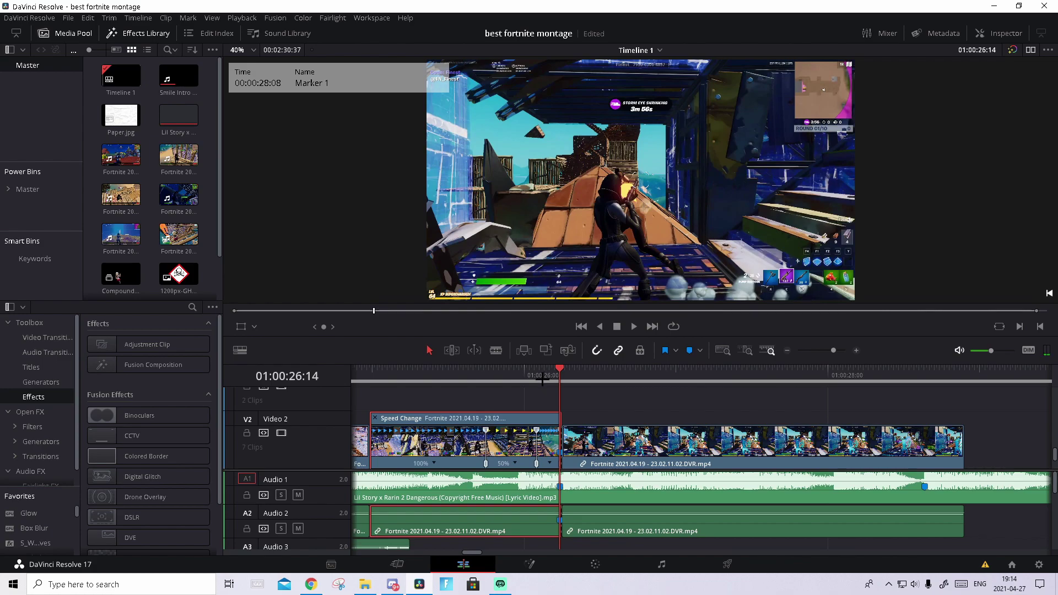
pyautogui.moveTo(542, 379); pyautogui.dragTo(485, 389)
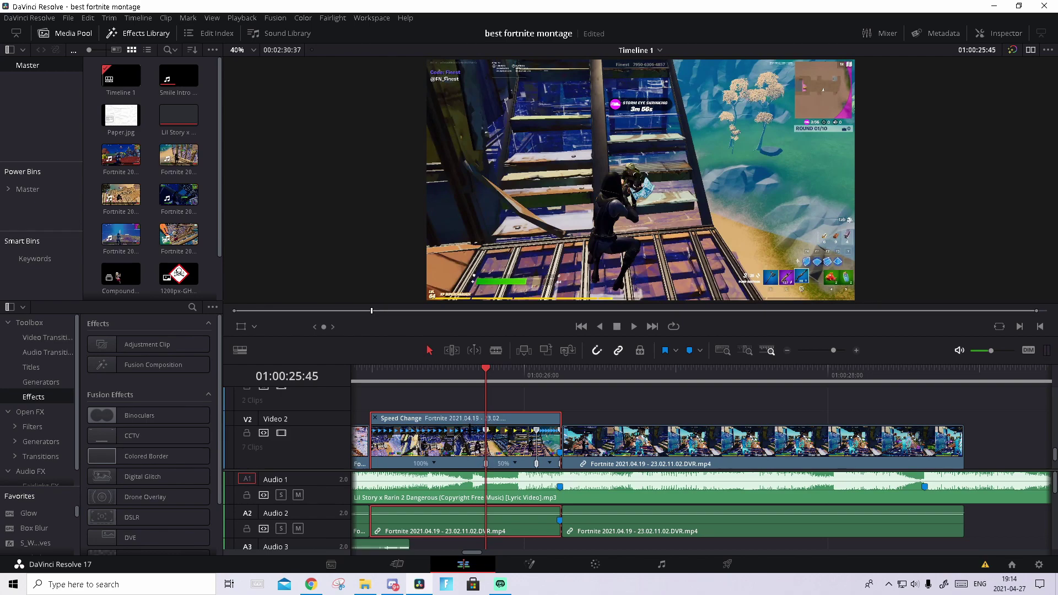
pyautogui.hotkey('ctrl', 'b')
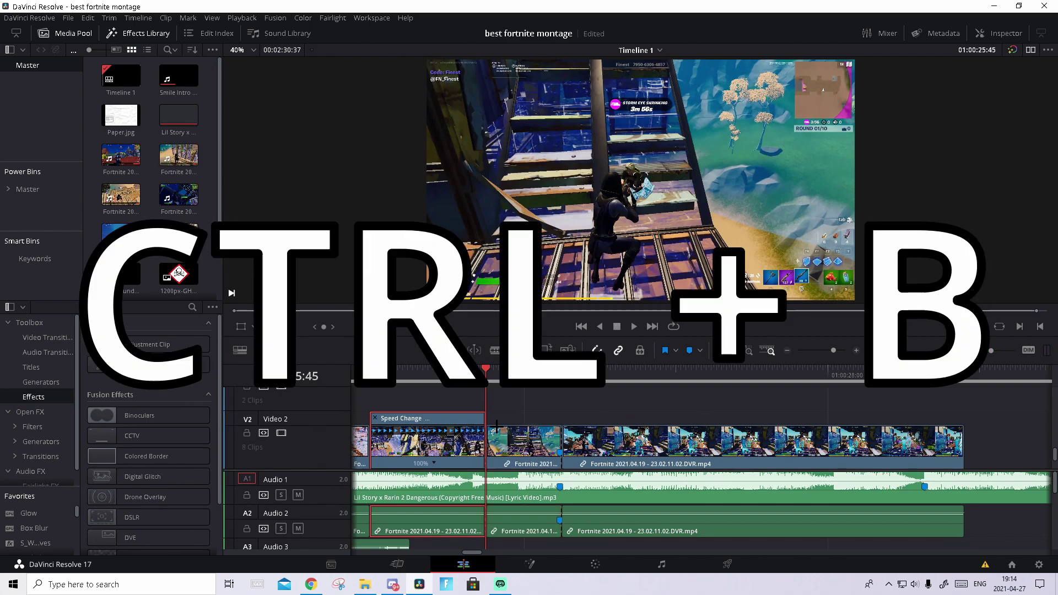
# Hide the retime controls and Alt-drag the short middle piece onto Video 3.
pyautogui.click(375, 418)
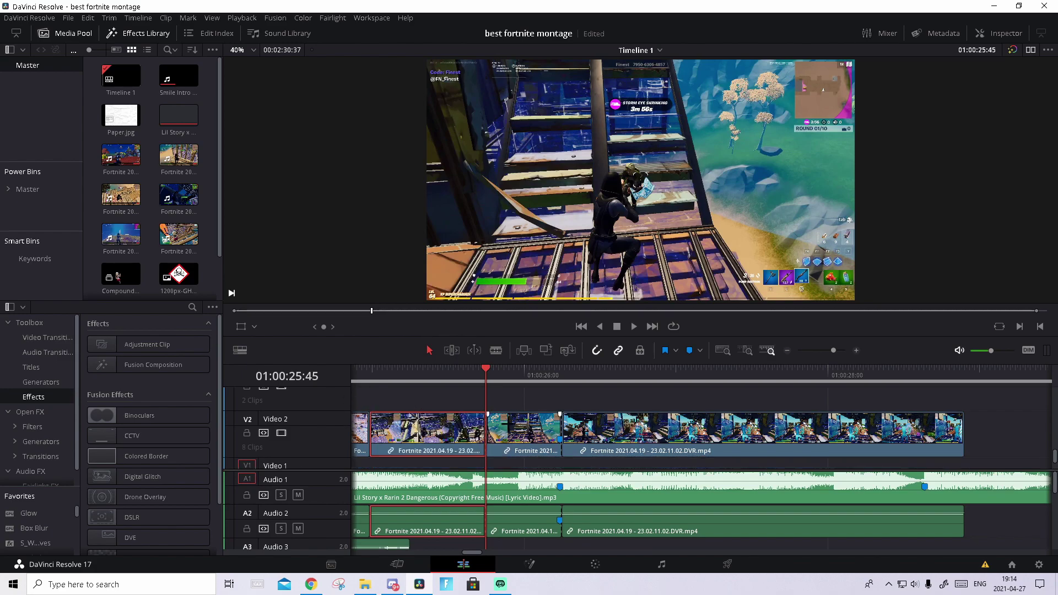
pyautogui.press('space')
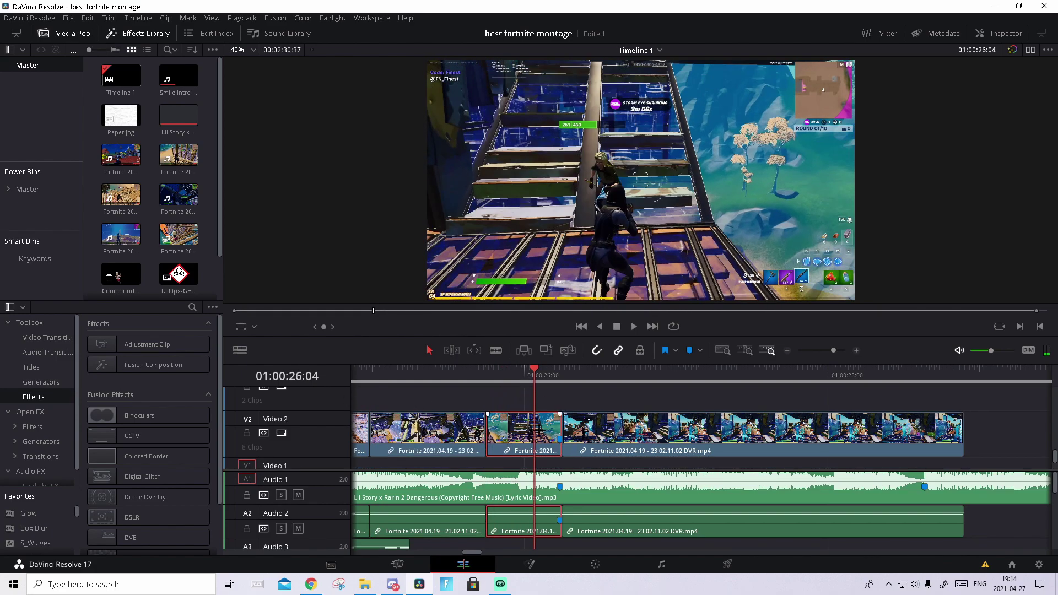
pyautogui.scroll(1, 535, 435)
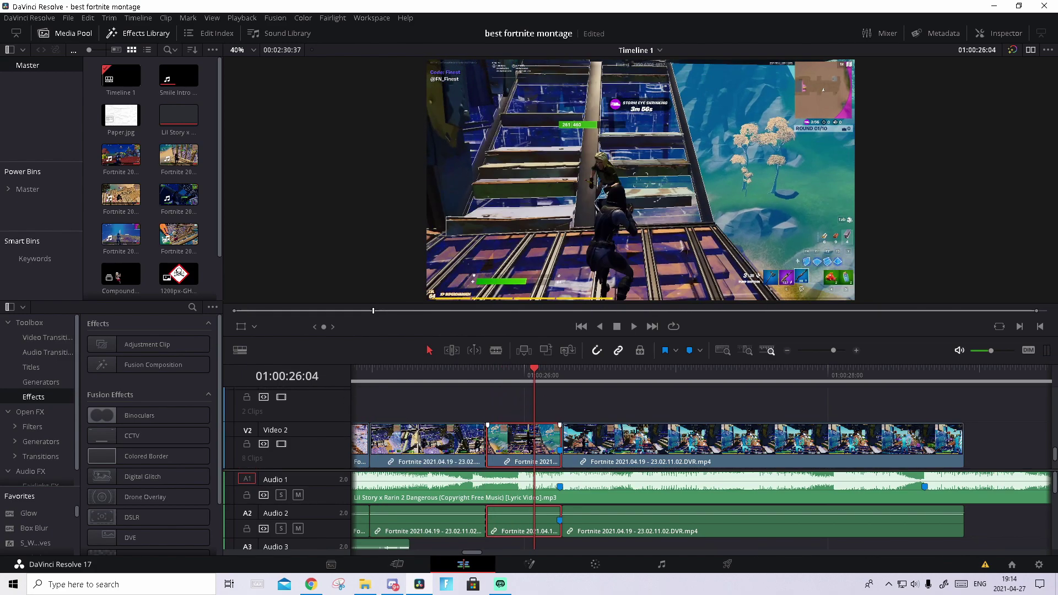
pyautogui.moveTo(526, 439)
pyautogui.keyDown('alt'); pyautogui.mouseDown()
pyautogui.moveTo(534, 402)
pyautogui.moveTo(488, 370)
pyautogui.mouseUp(); pyautogui.keyUp('alt')
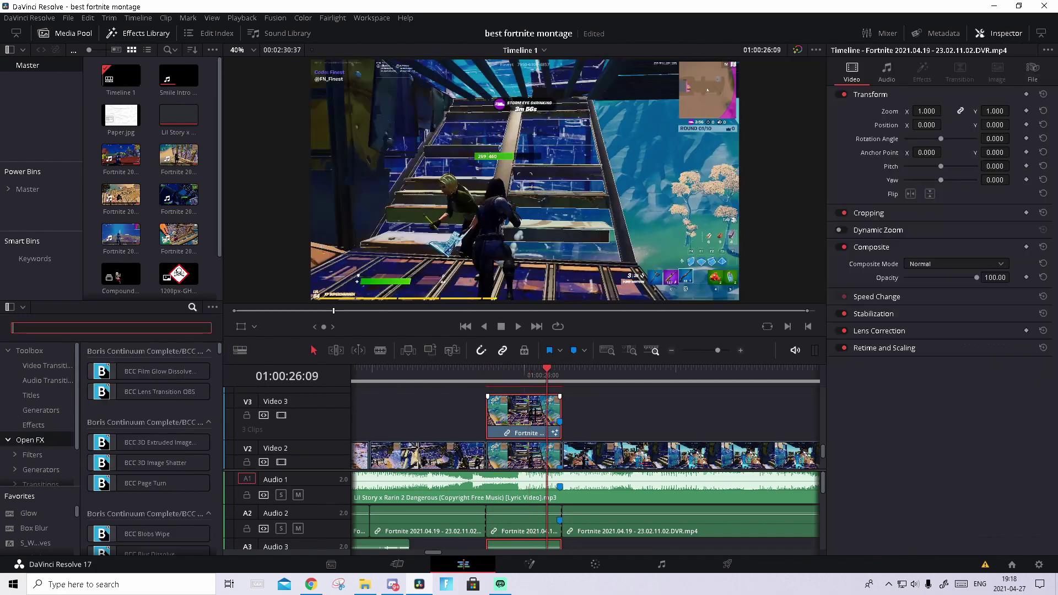
# Turn the V3 clip into a compound clip with the default name.
pyautogui.rightClick(510, 412)
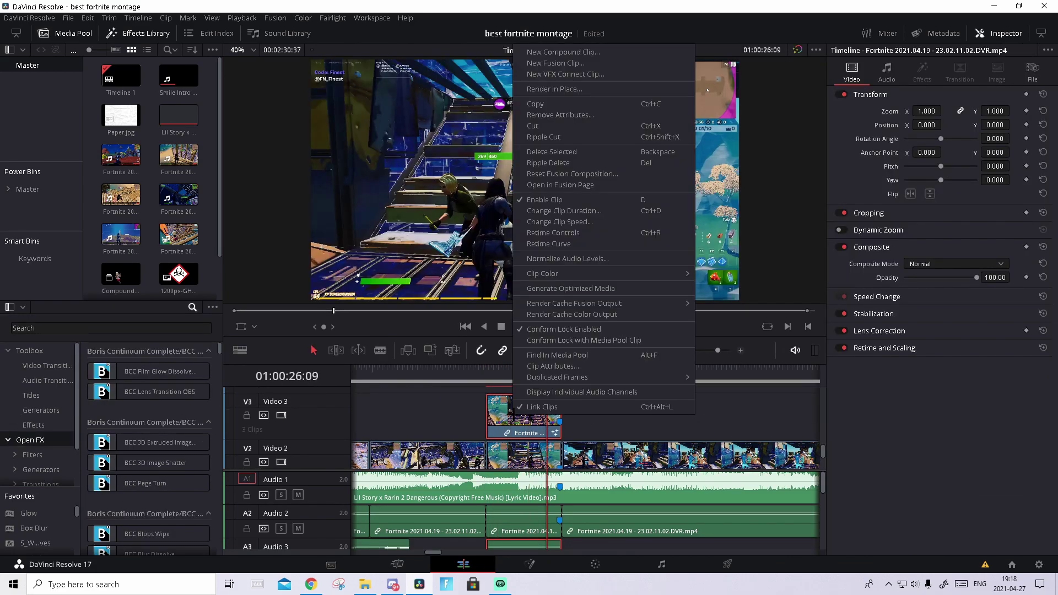
pyautogui.click(563, 52)
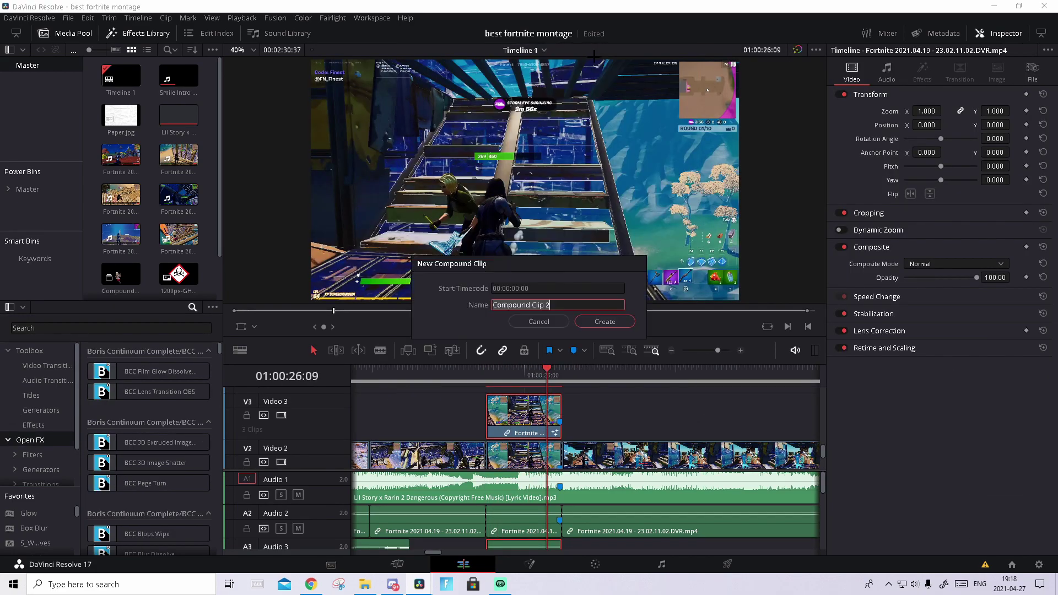
pyautogui.click(620, 321)
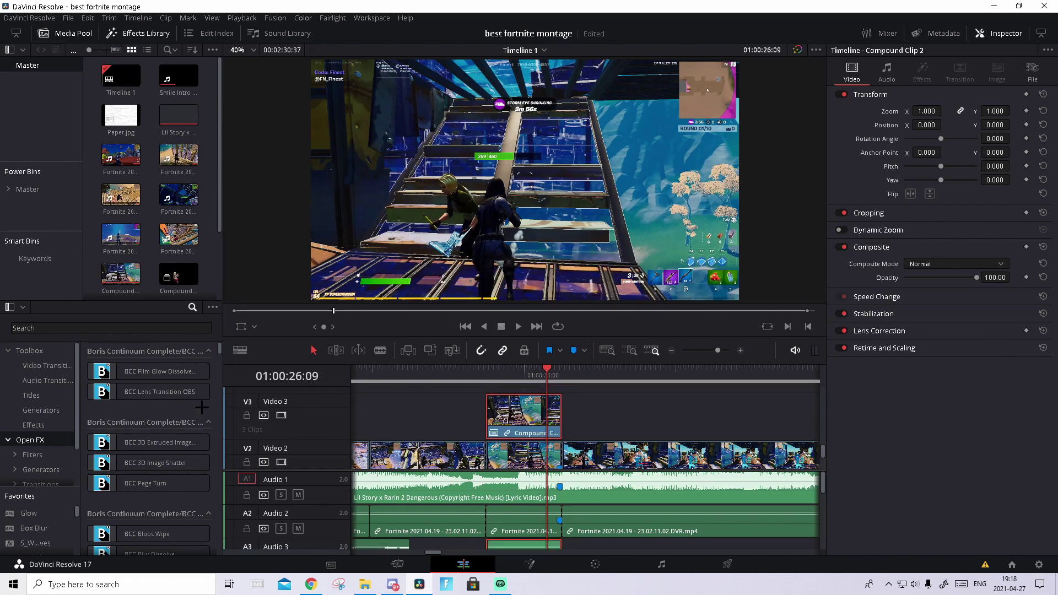
# Search the Effects Library for 'edge dete' and apply Edge Detect to the compound clip.
pyautogui.click(49, 330)
pyautogui.write('edge')
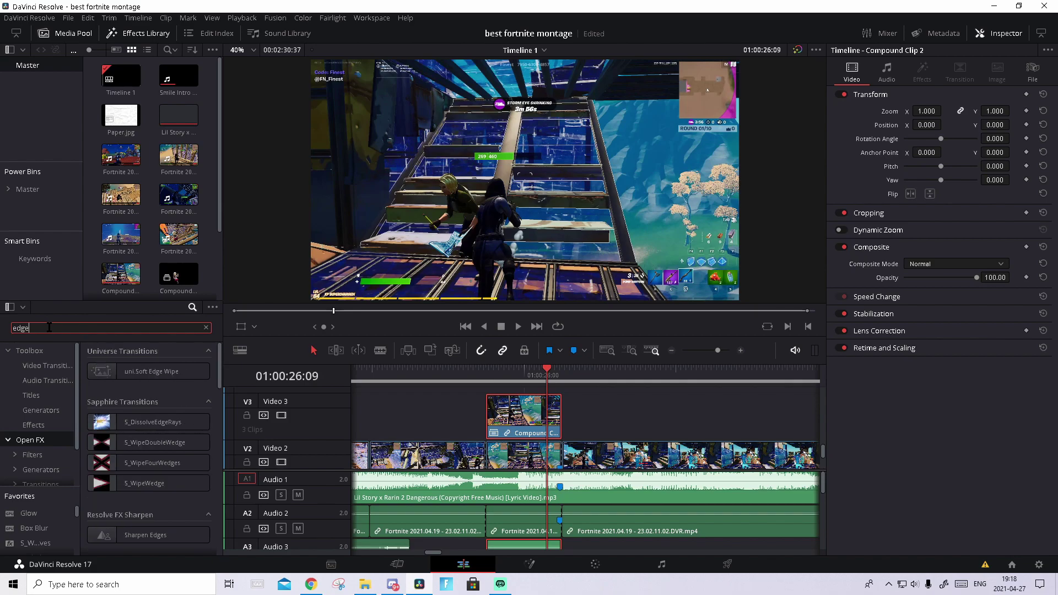
pyautogui.write(' dete')
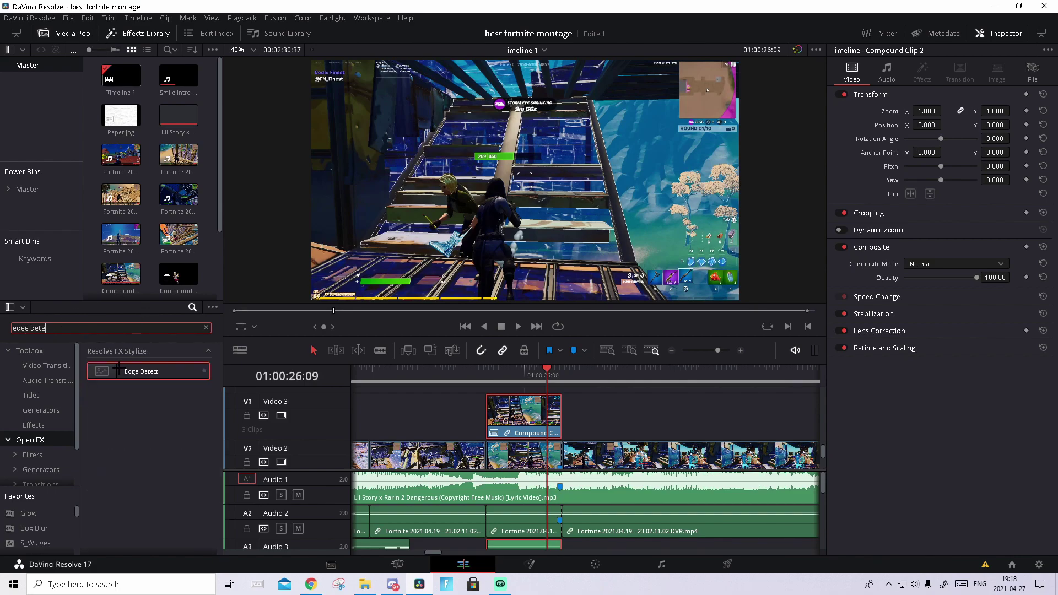
pyautogui.moveTo(127, 372)
pyautogui.mouseDown()
pyautogui.moveTo(158, 389)
pyautogui.moveTo(524, 416)
pyautogui.mouseUp()
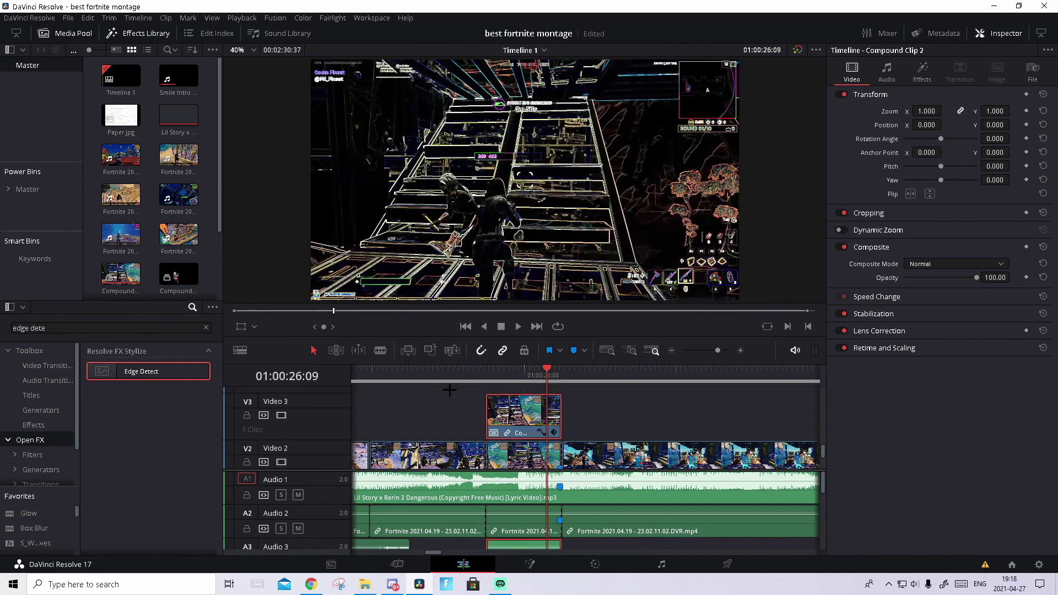
# Set Edge Detect to Grayscale Edges, colour the edges red, and raise Denoise Strength.
pyautogui.click(923, 72)
pyautogui.click(952, 135)
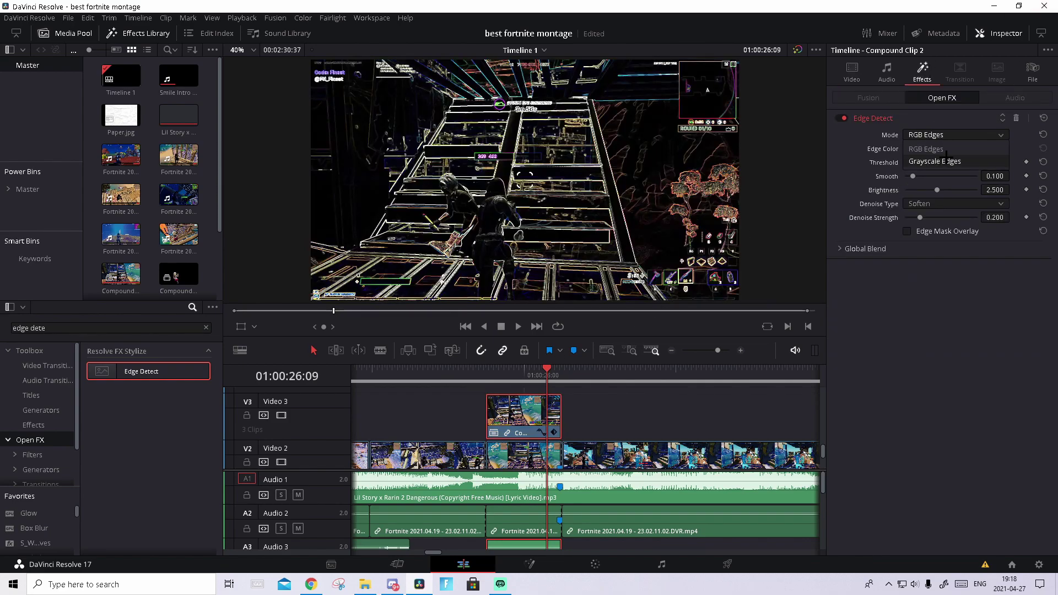
pyautogui.click(943, 161)
pyautogui.click(912, 147)
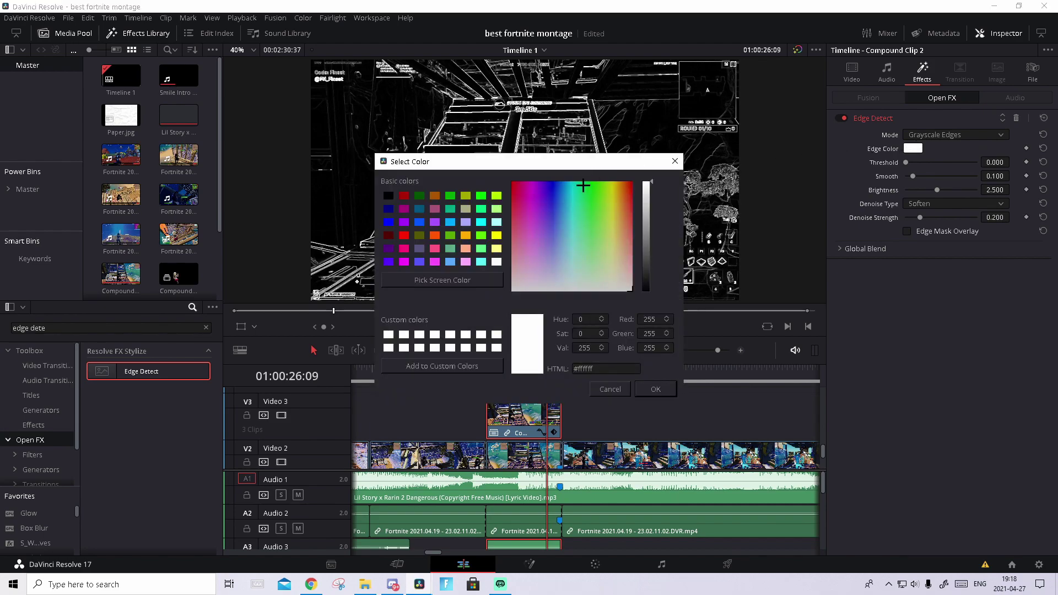
pyautogui.moveTo(582, 186); pyautogui.dragTo(512, 182)
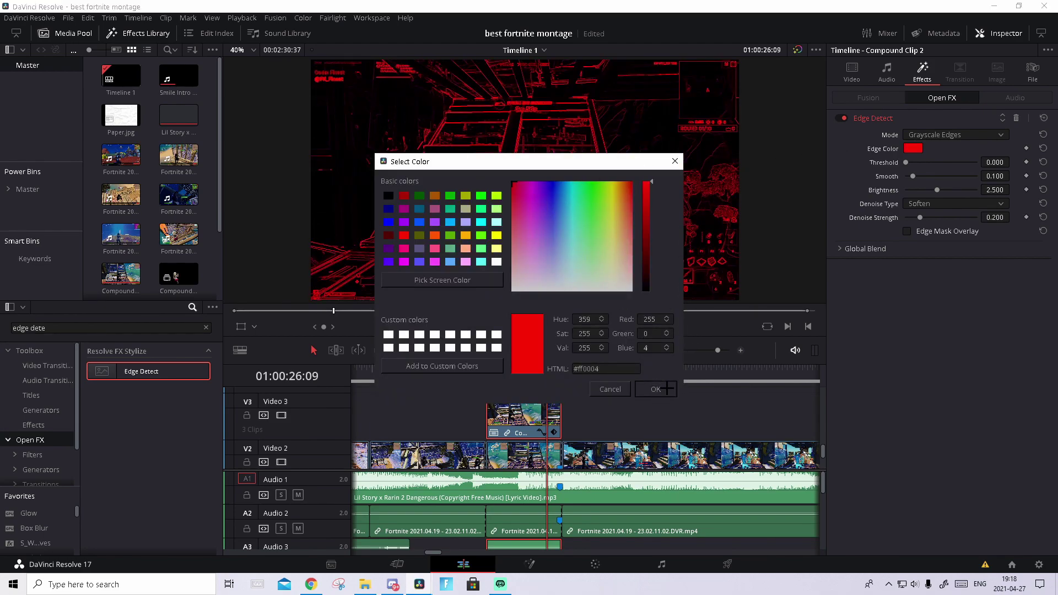
pyautogui.click(662, 389)
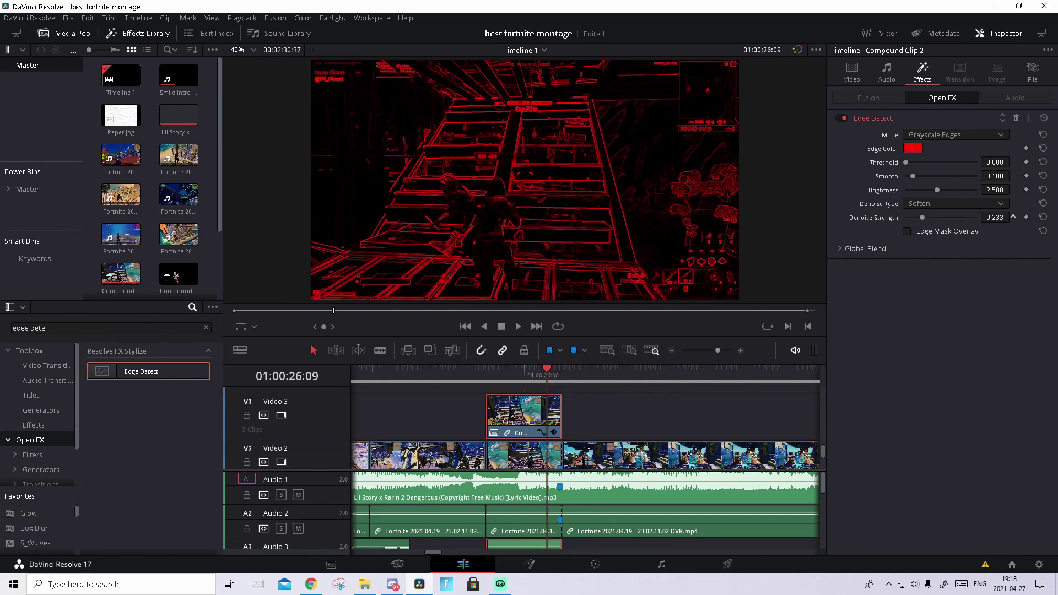
pyautogui.moveTo(922, 217); pyautogui.dragTo(931, 217)
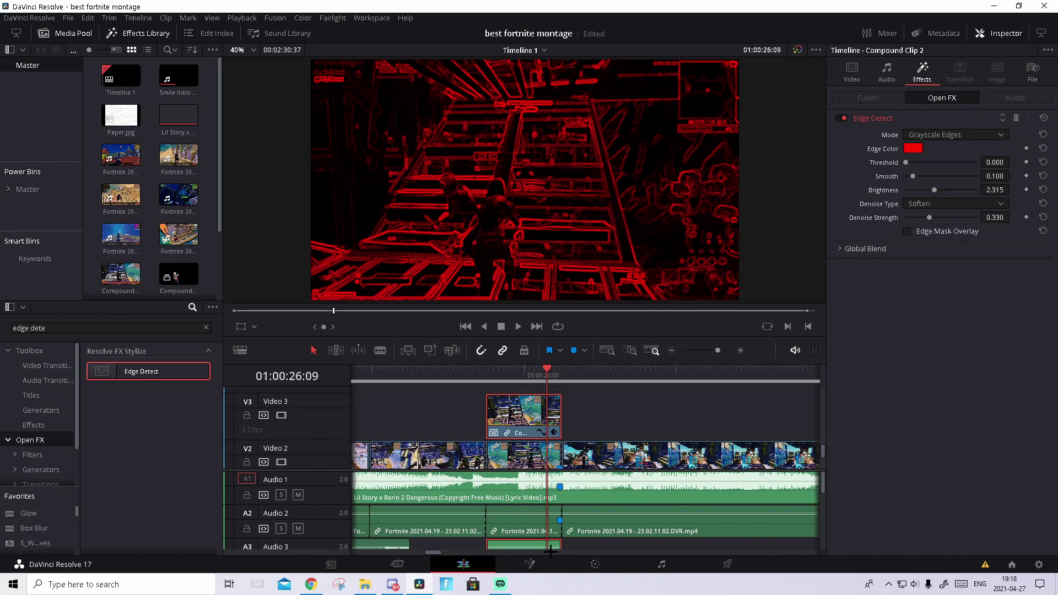
# Open the compound clip in Fusion and add a Rectangle mask to MediaIn1.
pyautogui.click(526, 518)
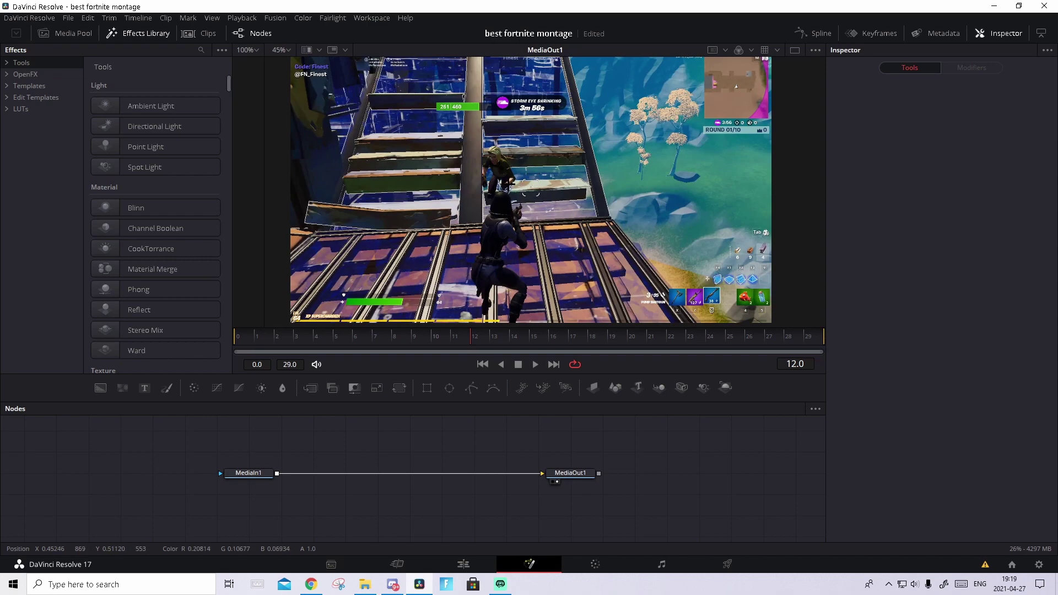
pyautogui.click(248, 474)
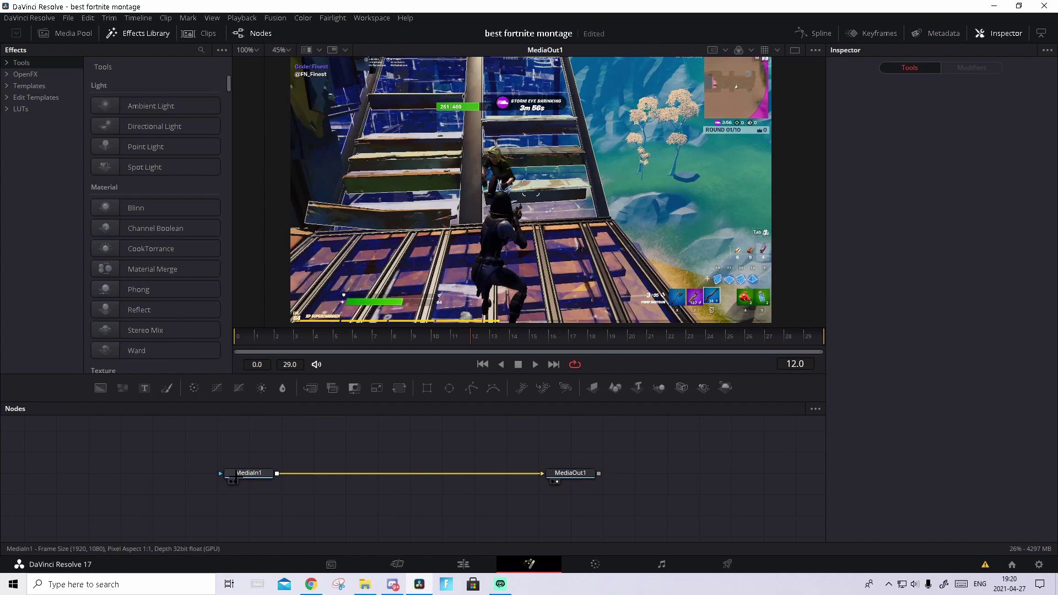
pyautogui.click(429, 389)
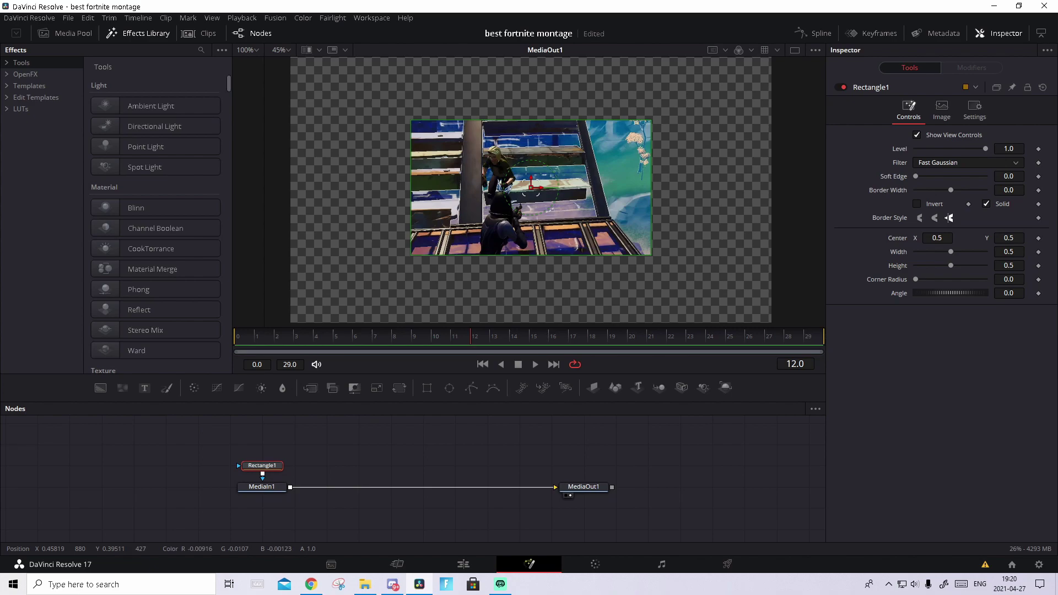
# Resize Rectangle1 into a thin strip taller than the frame.
pyautogui.scroll(-2, 521, 201)
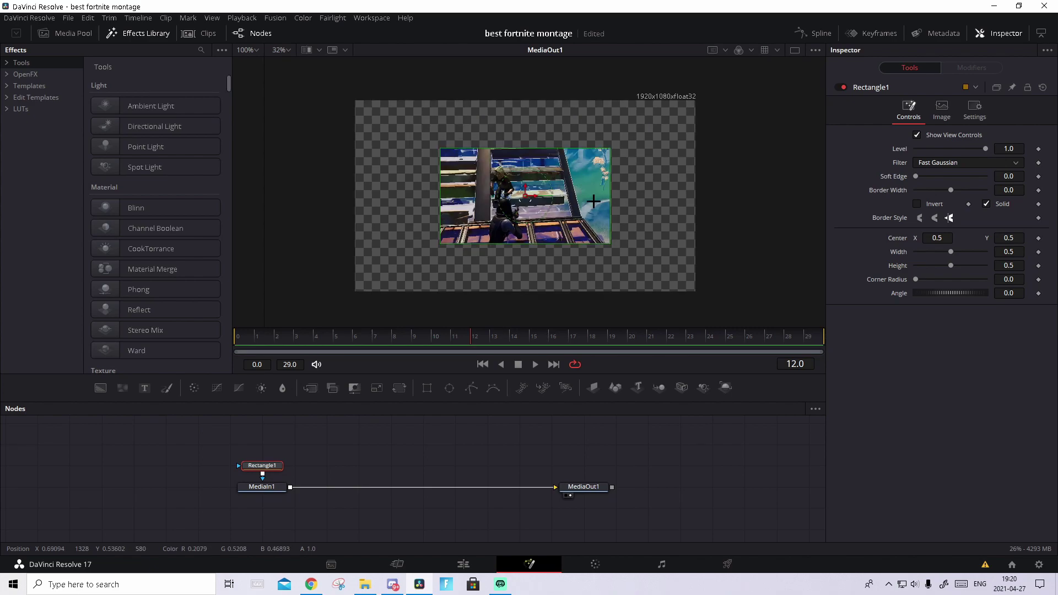
pyautogui.moveTo(610, 201); pyautogui.dragTo(552, 202)
pyautogui.moveTo(527, 149); pyautogui.dragTo(532, 65)
pyautogui.moveTo(552, 161); pyautogui.dragTo(551, 174)
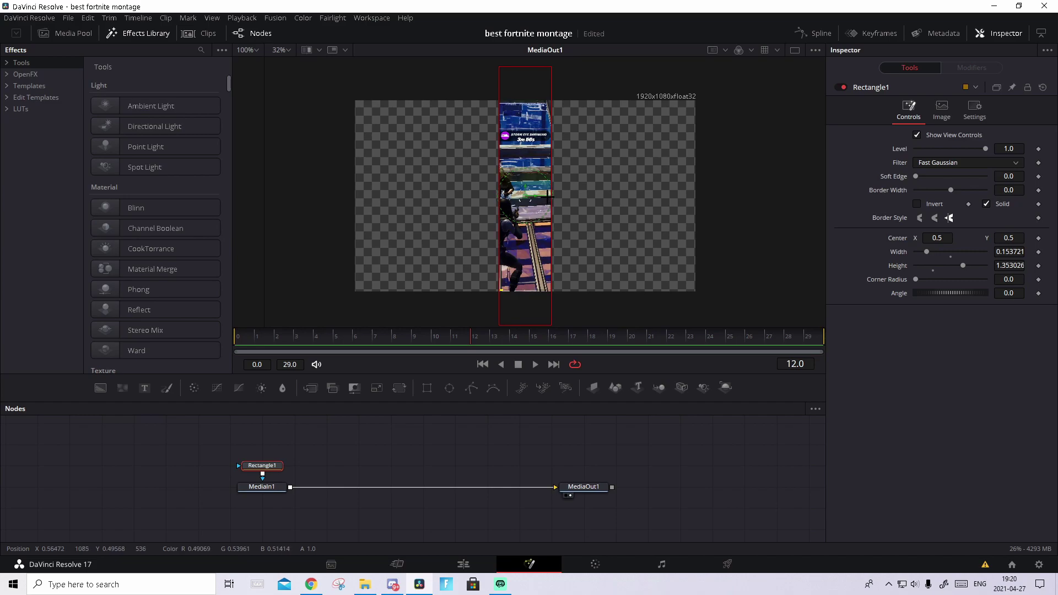
pyautogui.moveTo(548, 196); pyautogui.dragTo(554, 196)
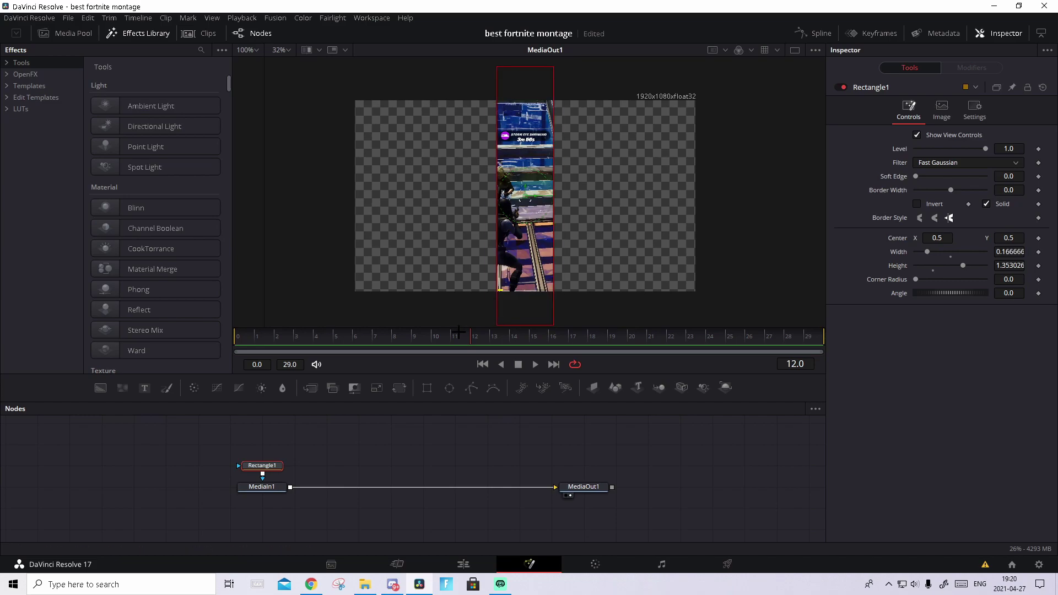
pyautogui.moveTo(473, 339); pyautogui.dragTo(228, 337)
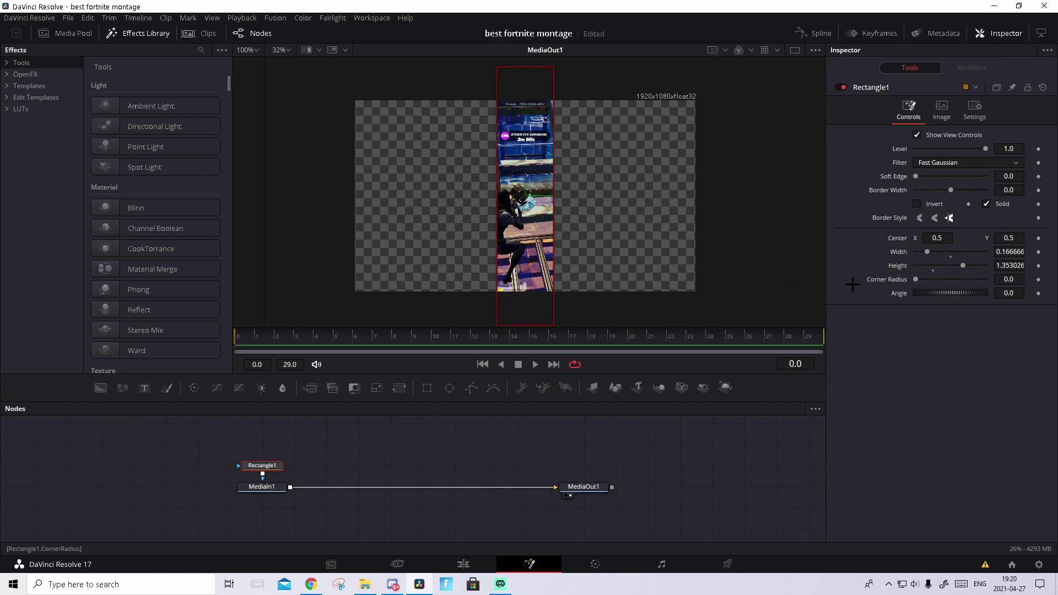
# Keyframe the mask's Center X off-left at frame 0 and off-right at frame 29, then return to Edit.
pyautogui.click(1038, 238)
pyautogui.moveTo(937, 238); pyautogui.dragTo(622, 234)
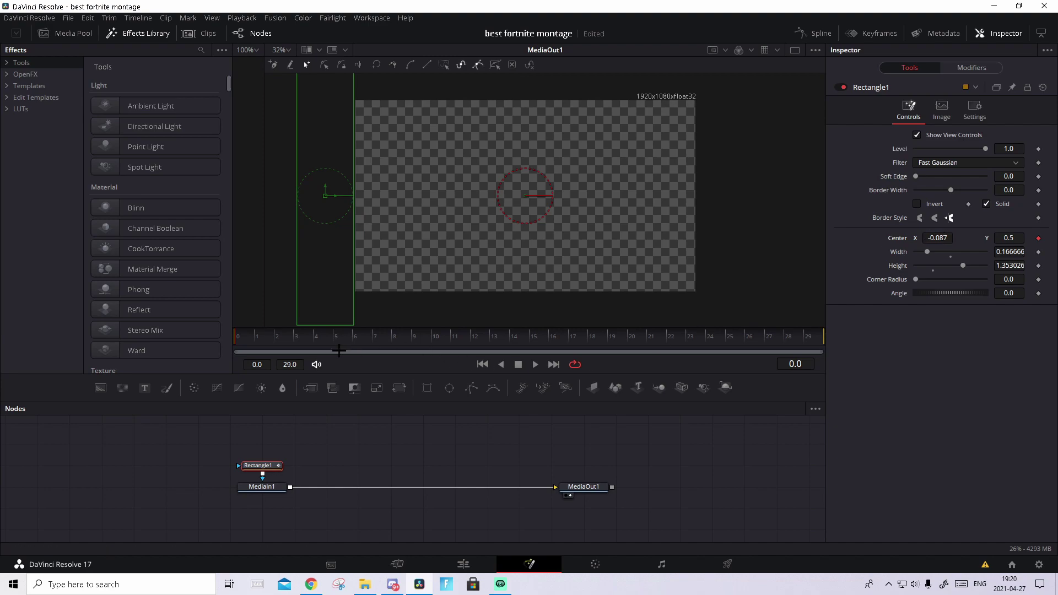
pyautogui.click(816, 341)
pyautogui.moveTo(937, 238); pyautogui.dragTo(986, 238)
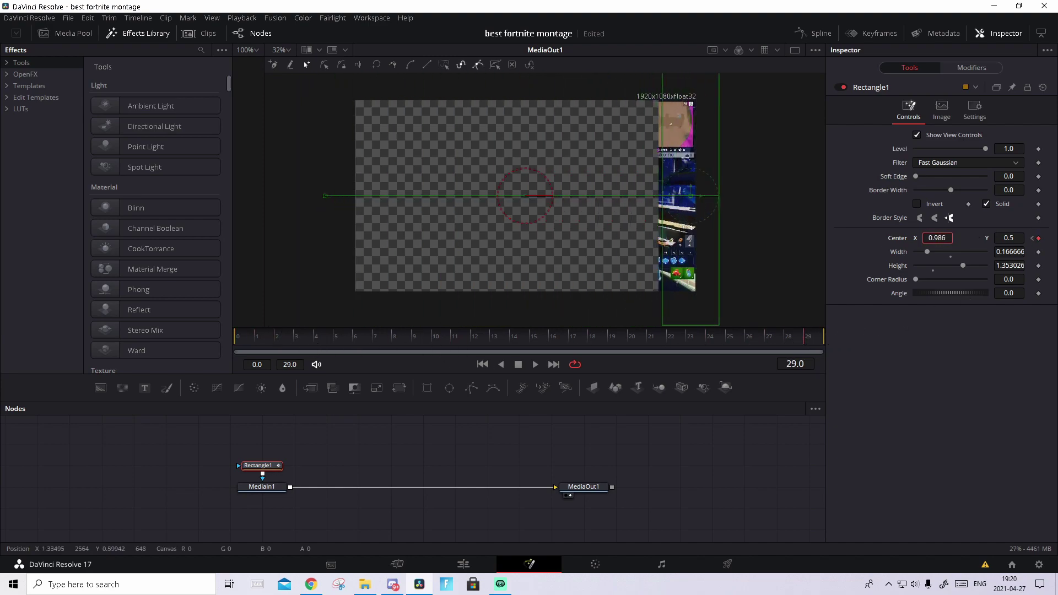
pyautogui.click(464, 564)
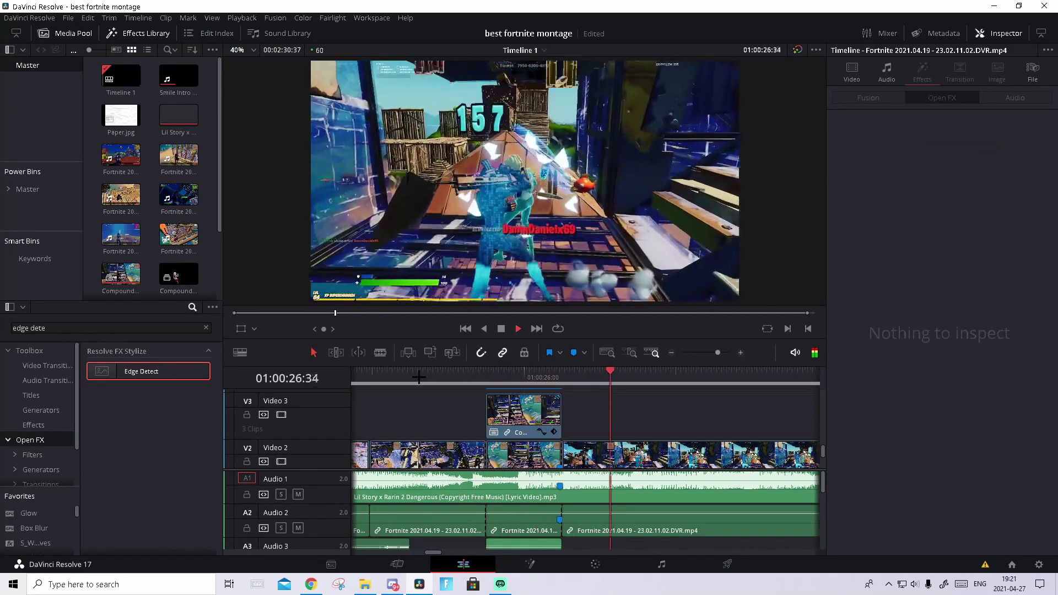
pyautogui.press('space')
pyautogui.moveTo(571, 379); pyautogui.dragTo(520, 375)
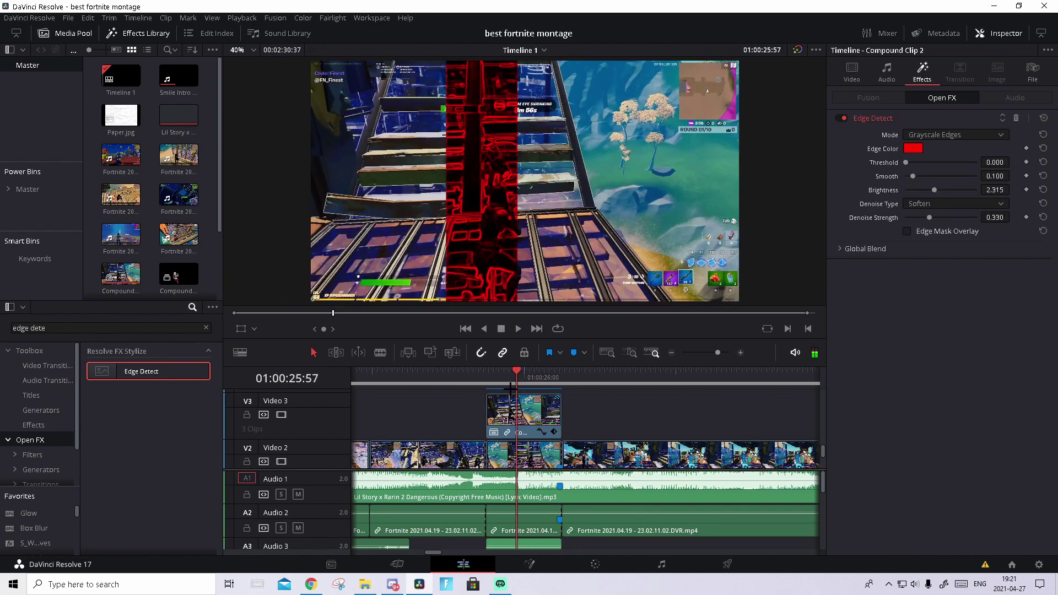
pyautogui.click(524, 404)
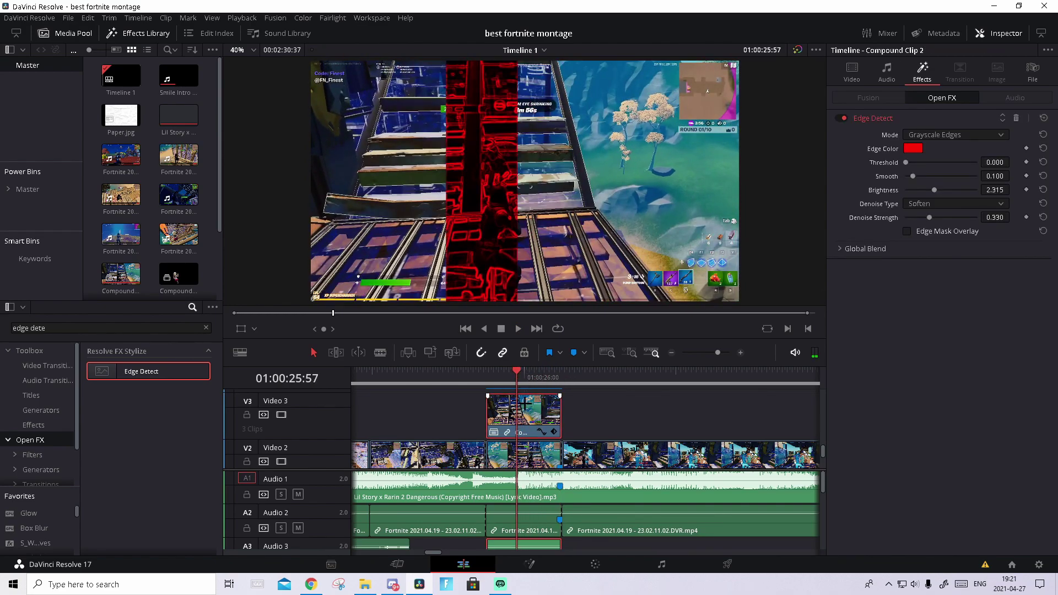
pyautogui.moveTo(517, 378); pyautogui.dragTo(588, 380)
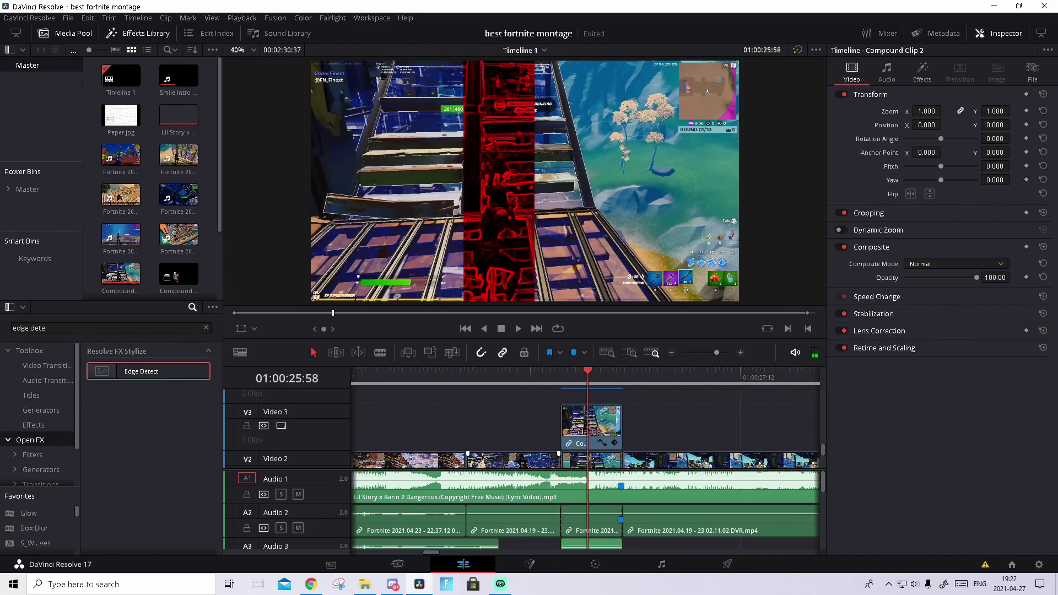
# Select the V2 clip under the compound clip, keyframe its opacity, and review playback.
pyautogui.click(518, 460)
pyautogui.click(513, 379)
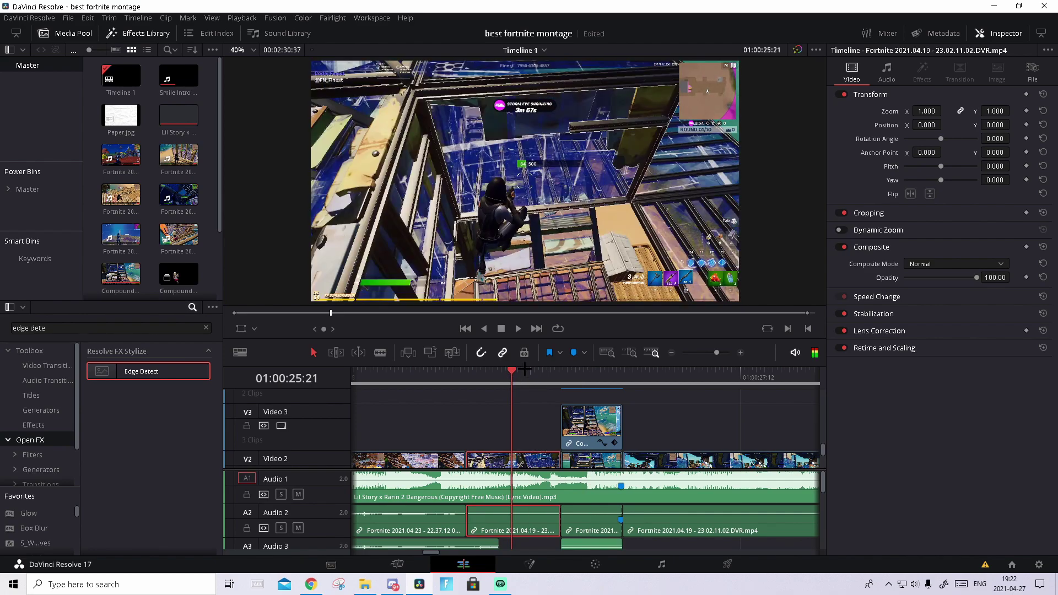
pyautogui.press('space')
pyautogui.scroll(-1, 717, 419)
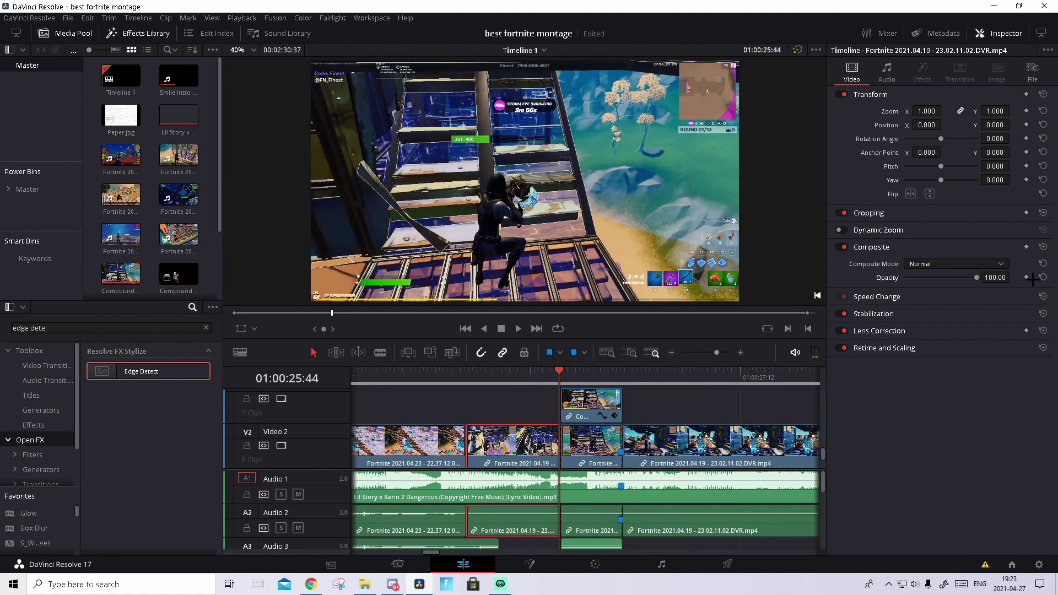
pyautogui.click(1026, 278)
pyautogui.write('50')
pyautogui.press('Return')
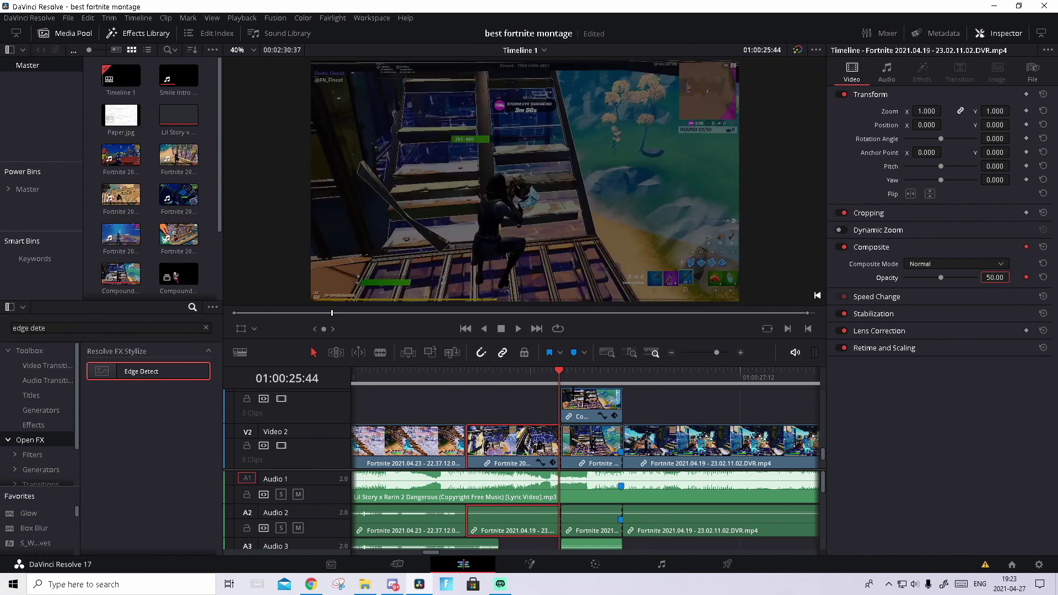
pyautogui.moveTo(557, 393); pyautogui.dragTo(518, 400)
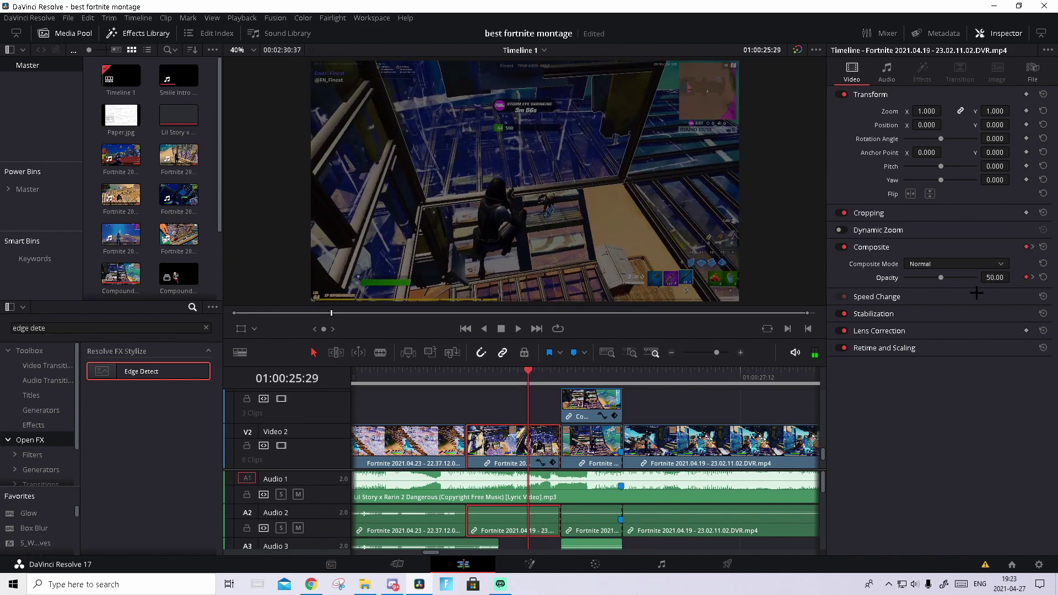
pyautogui.press('space')
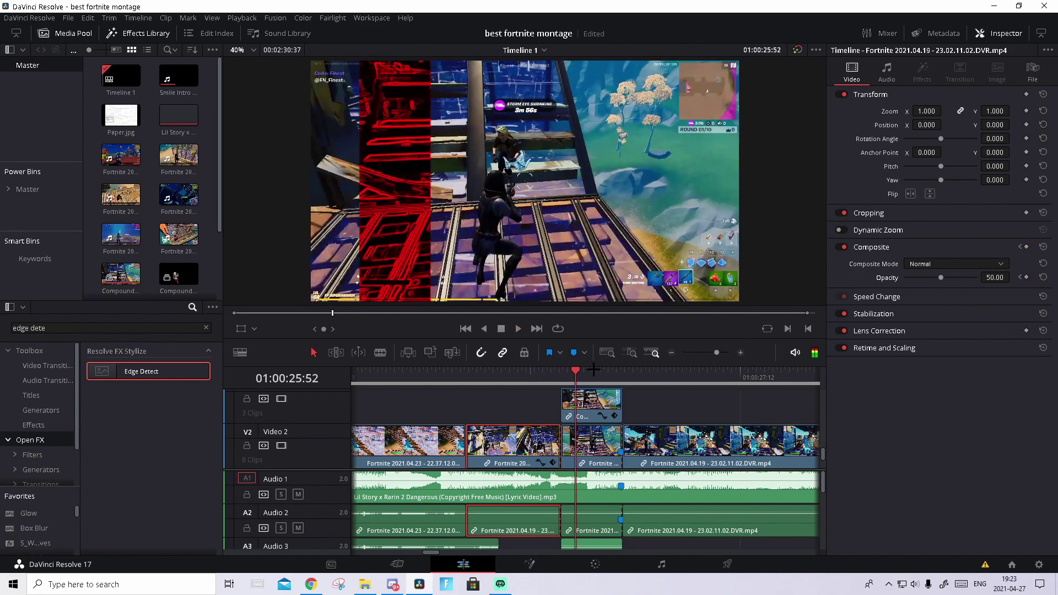
pyautogui.click(489, 374)
# Set the clip following the wipe to opacity 50 and play back the dimmed section.
pyautogui.click(586, 442)
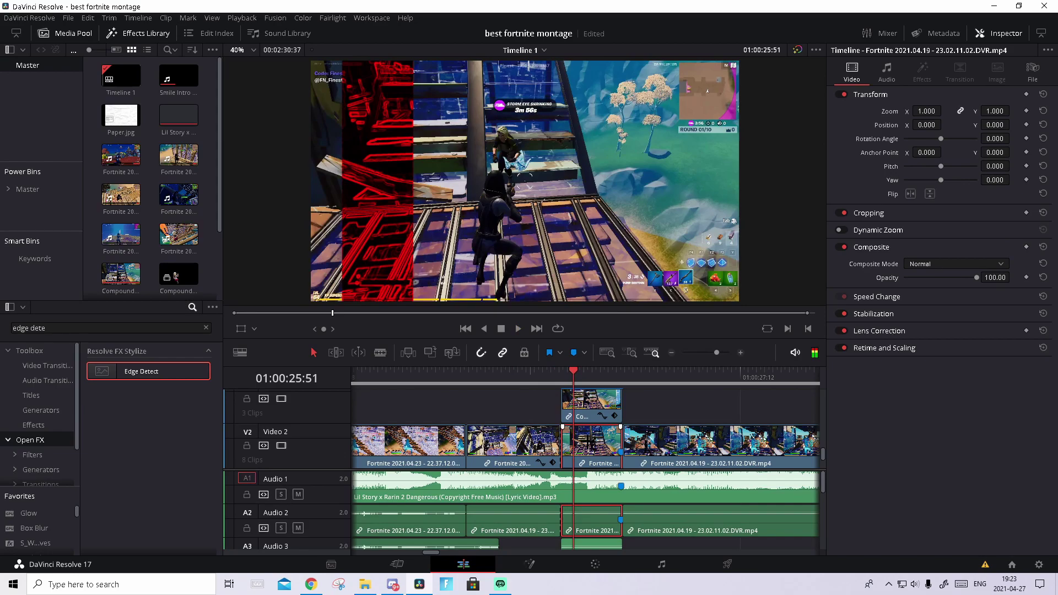
pyautogui.scroll(1, 537, 426)
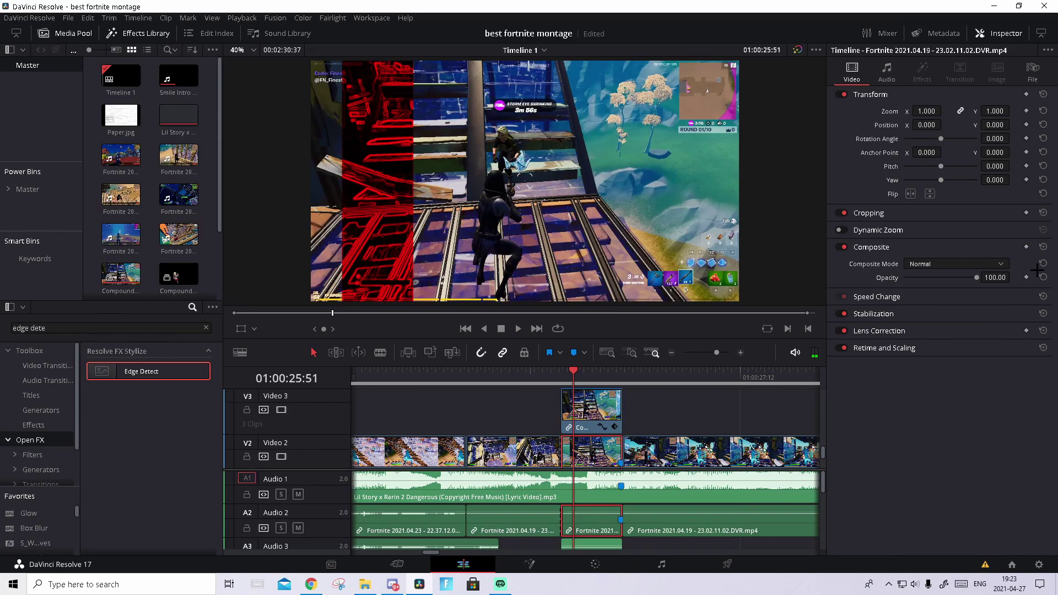
pyautogui.doubleClick(995, 278)
pyautogui.write('50')
pyautogui.press('Return')
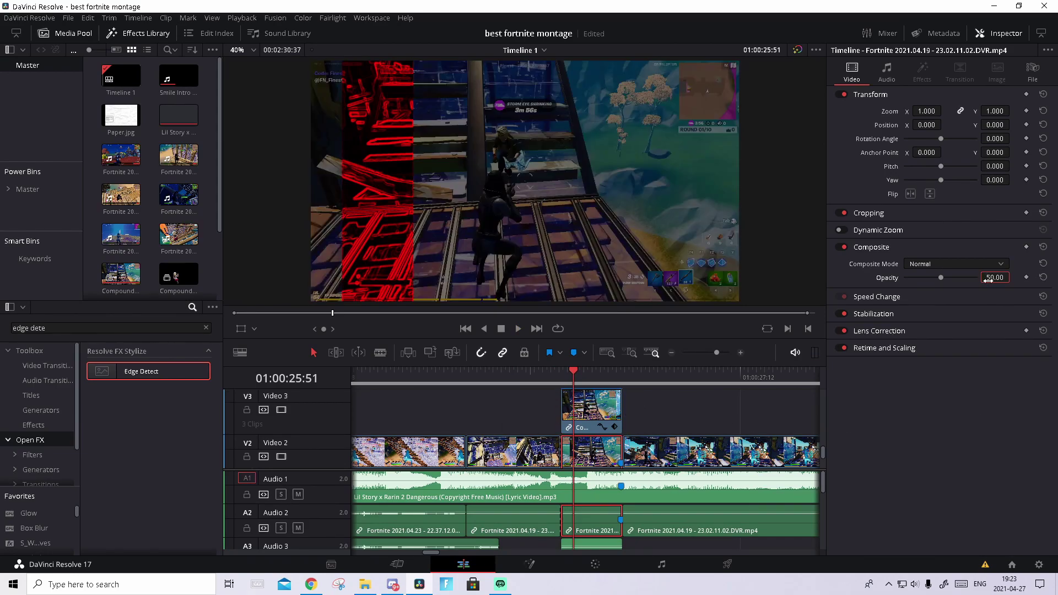
pyautogui.click(515, 375)
pyautogui.press('space')
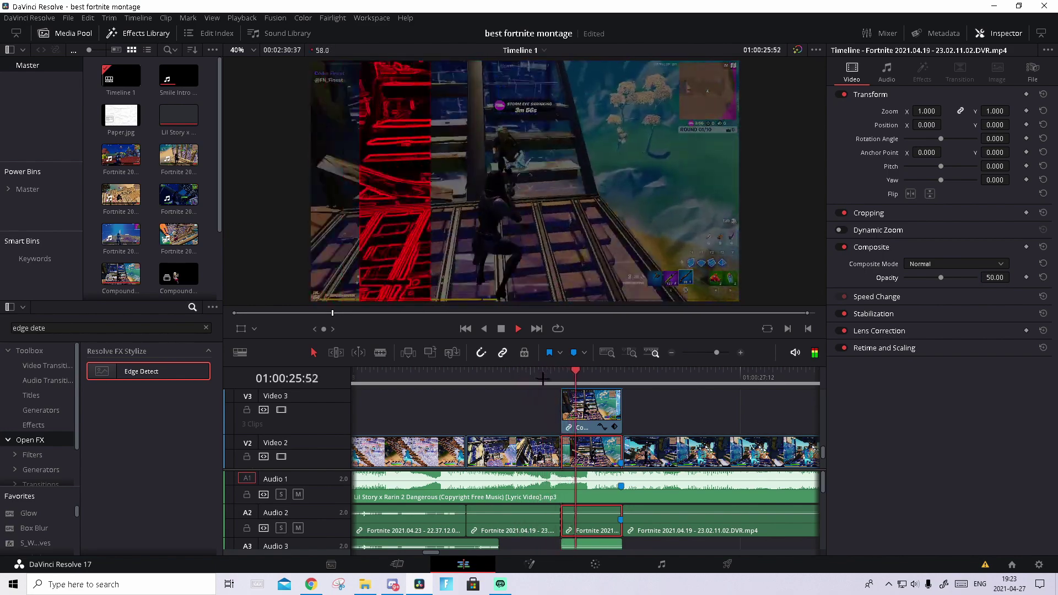
pyautogui.click(499, 376)
pyautogui.moveTo(499, 376); pyautogui.dragTo(591, 375)
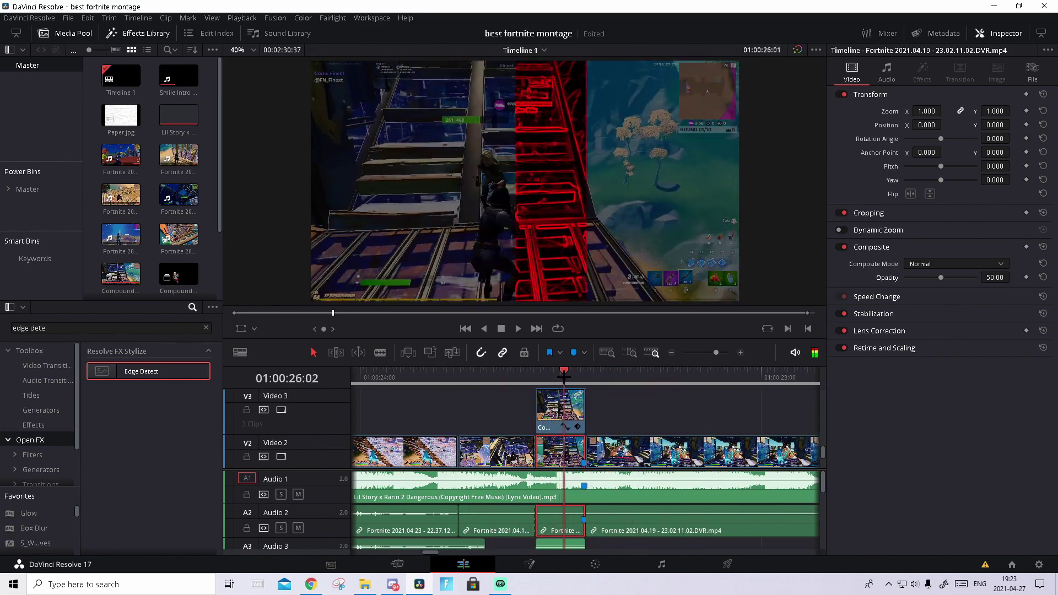
# Place an Adjustment Clip on V3 at the playhead after the wipe.
pyautogui.click(51, 439)
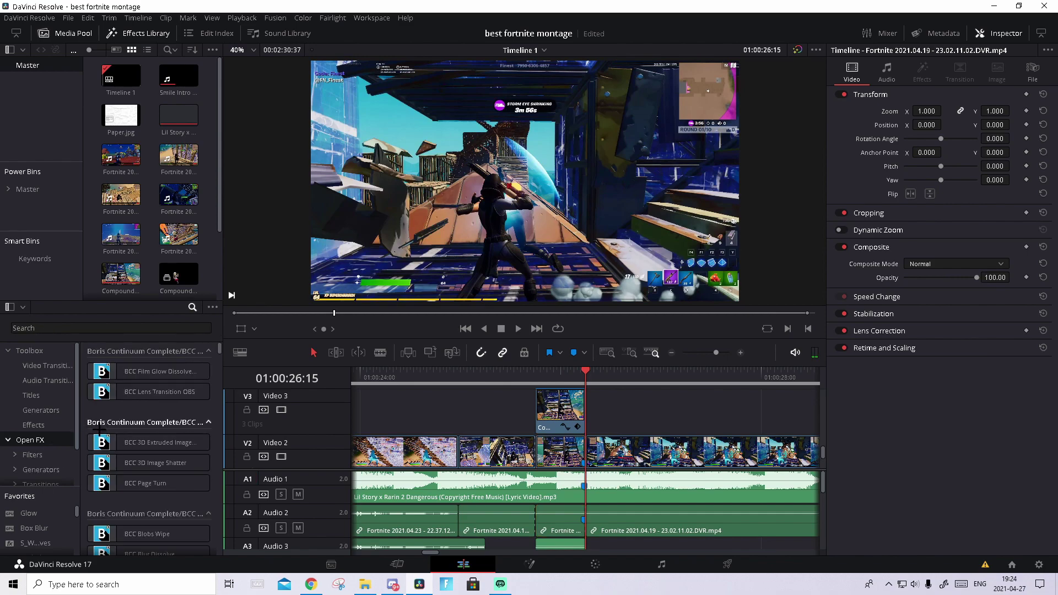
pyautogui.click(33, 425)
pyautogui.moveTo(138, 373); pyautogui.dragTo(604, 412)
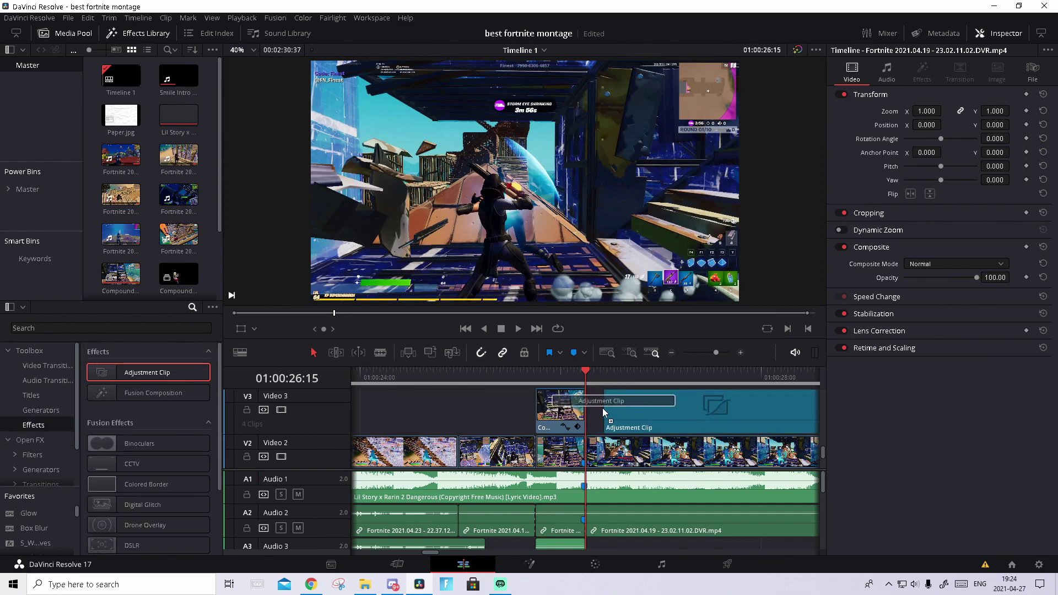
pyautogui.moveTo(138, 373)
pyautogui.mouseDown()
pyautogui.moveTo(604, 412)
pyautogui.moveTo(588, 377)
pyautogui.mouseUp()
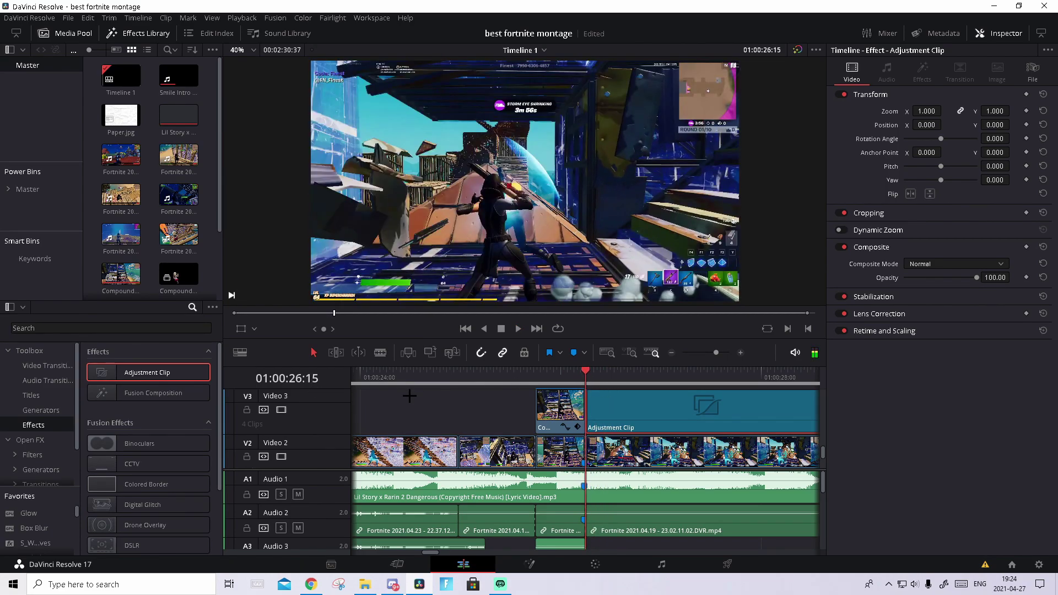
# Search Open FX for 'uni.glimmer' and apply it to the Adjustment Clip.
pyautogui.click(19, 440)
pyautogui.click(56, 327)
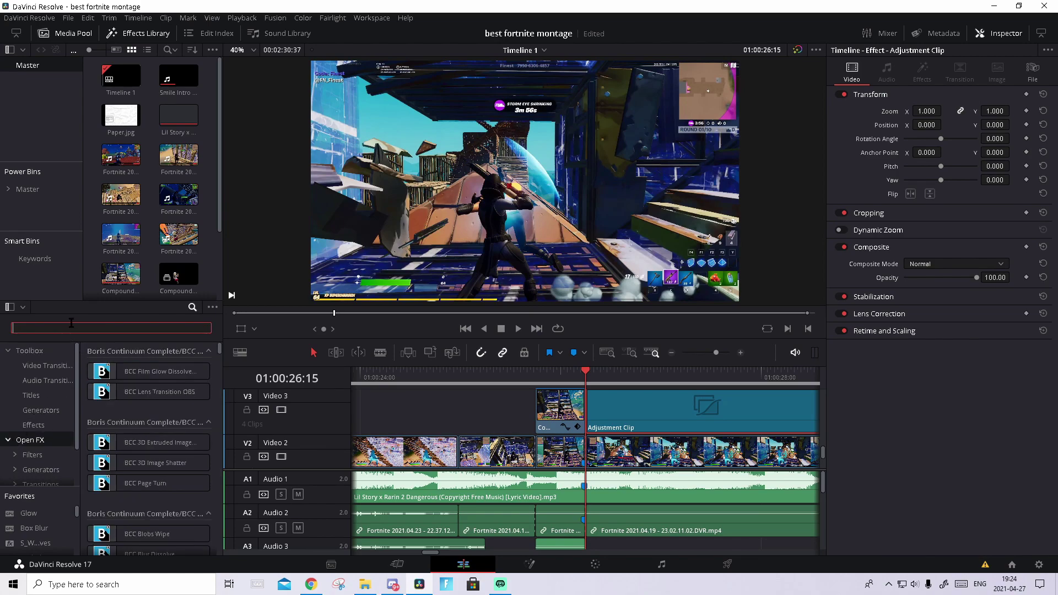
pyautogui.write('uni.glim')
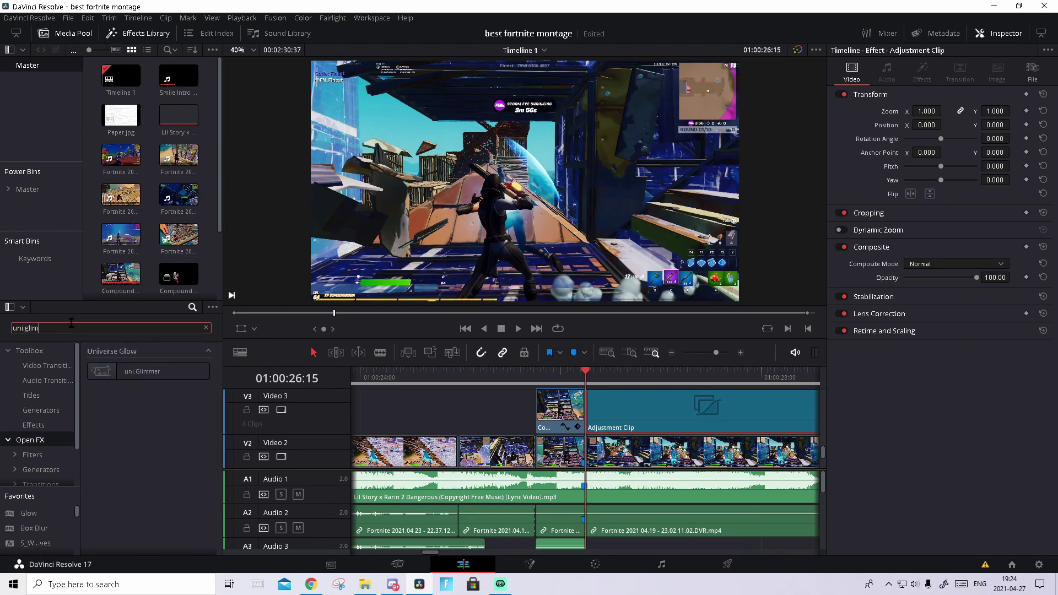
pyautogui.write('mer')
pyautogui.moveTo(142, 371); pyautogui.dragTo(661, 424)
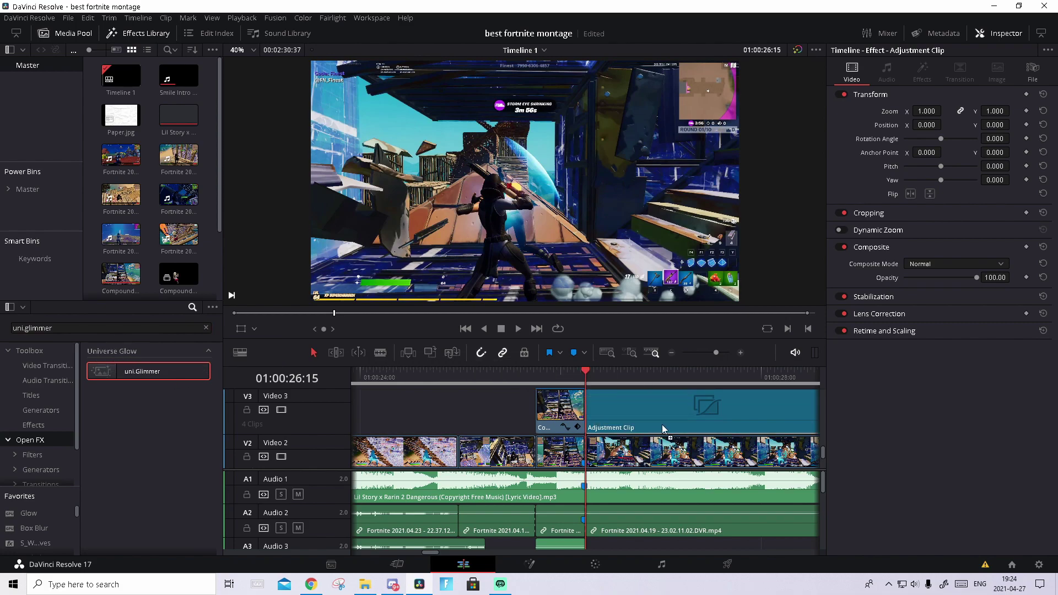
# Lower the uni.Glimmer threshold to 75.1 and settle on the Warm colour map.
pyautogui.click(923, 71)
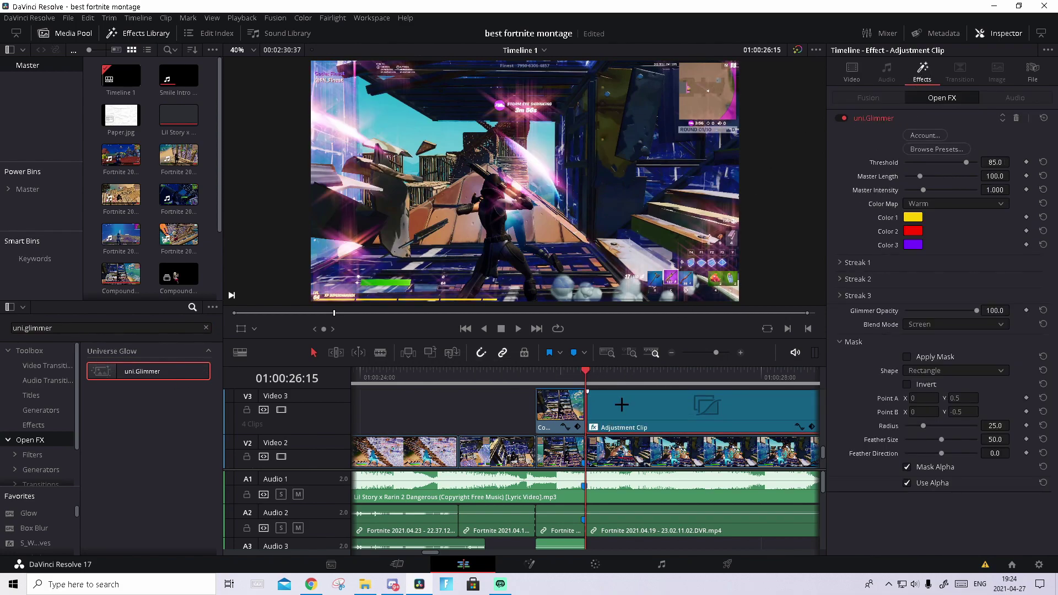
pyautogui.moveTo(966, 162); pyautogui.dragTo(958, 162)
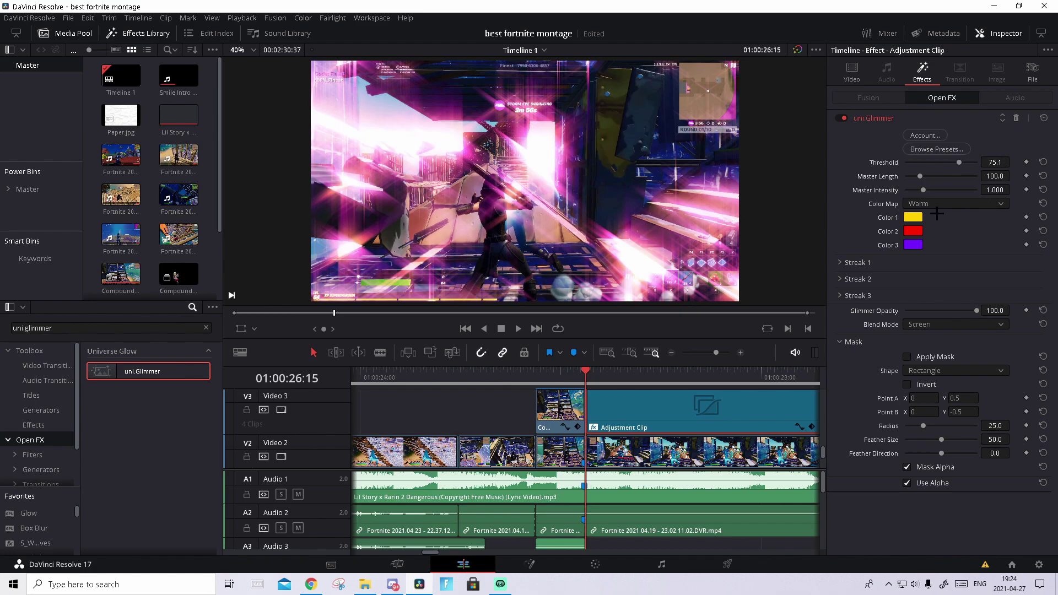
pyautogui.click(936, 204)
pyautogui.click(924, 242)
pyautogui.click(937, 204)
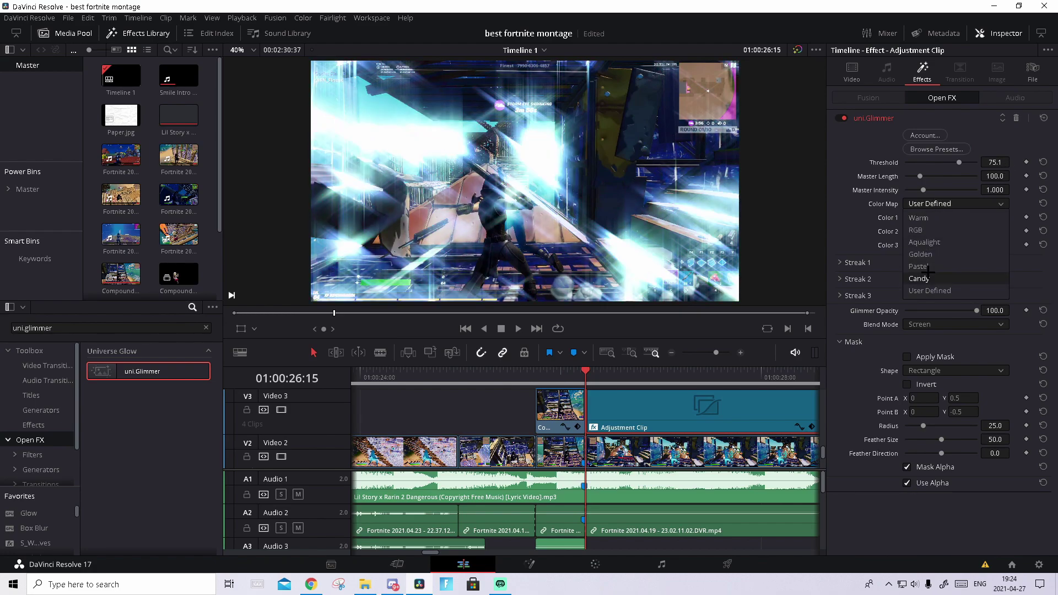
pyautogui.click(928, 274)
pyautogui.click(926, 204)
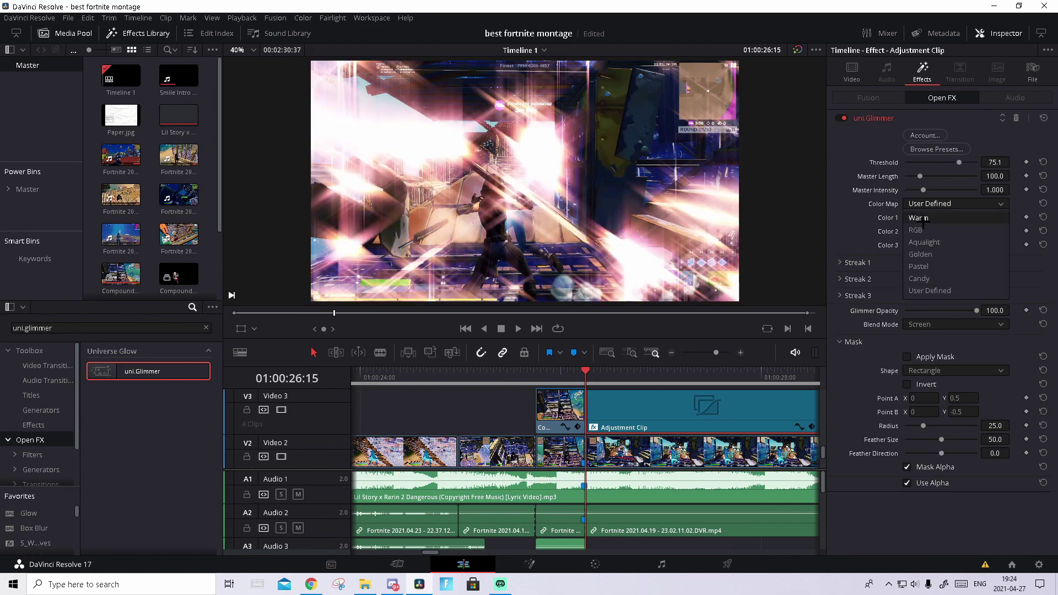
pyautogui.click(924, 218)
# Set the first and third glimmer colours to pure red (#ff0000).
pyautogui.click(912, 217)
pyautogui.click(631, 183)
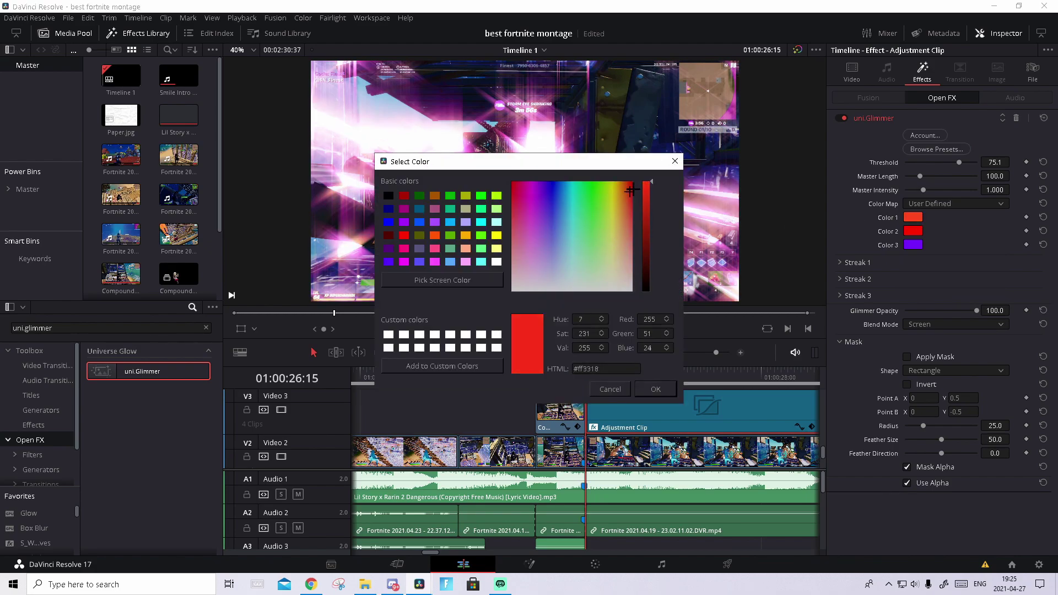
pyautogui.click(655, 389)
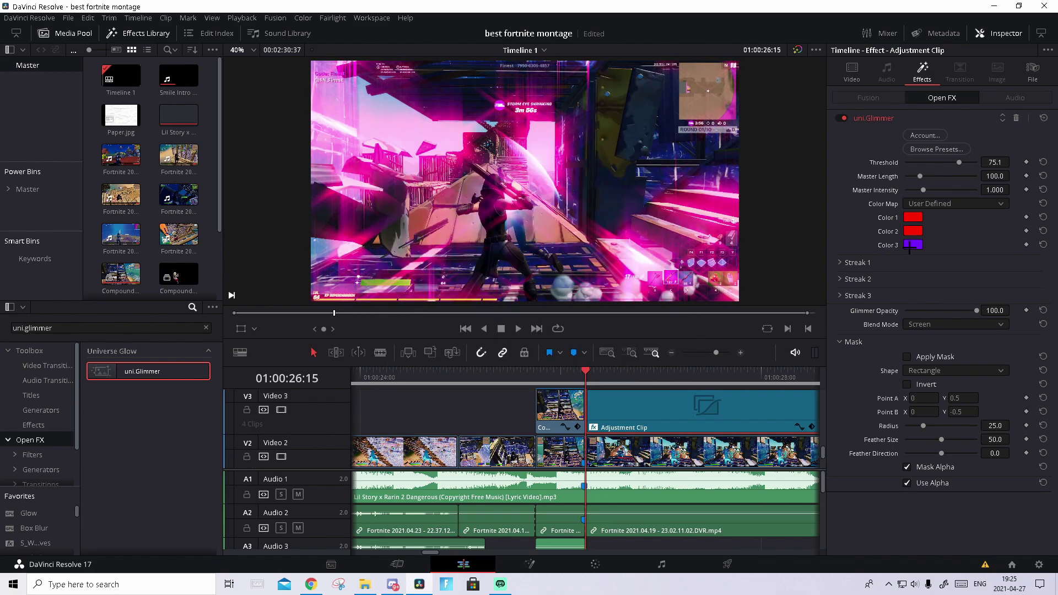
pyautogui.click(913, 245)
pyautogui.click(632, 186)
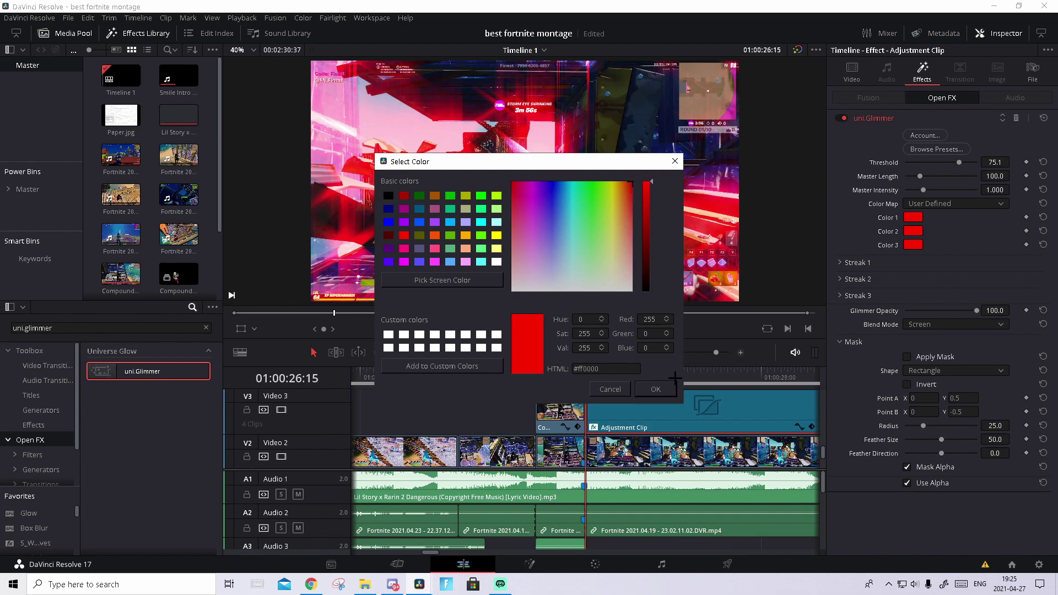
pyautogui.click(666, 386)
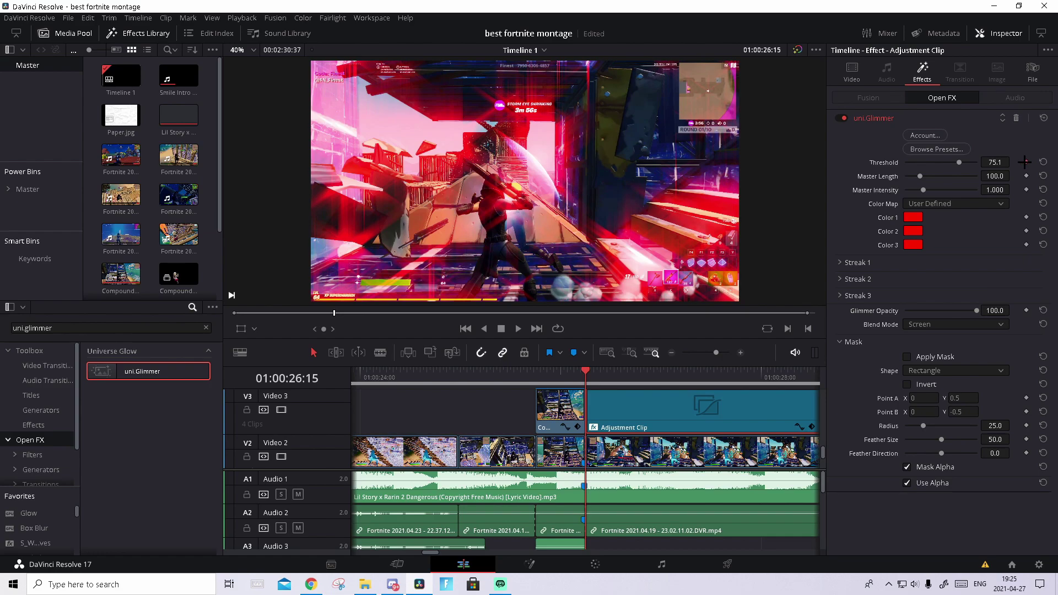
# Preview the red flash and raise the uni.Glimmer Threshold to 100 to fade the glow.
pyautogui.press('space')
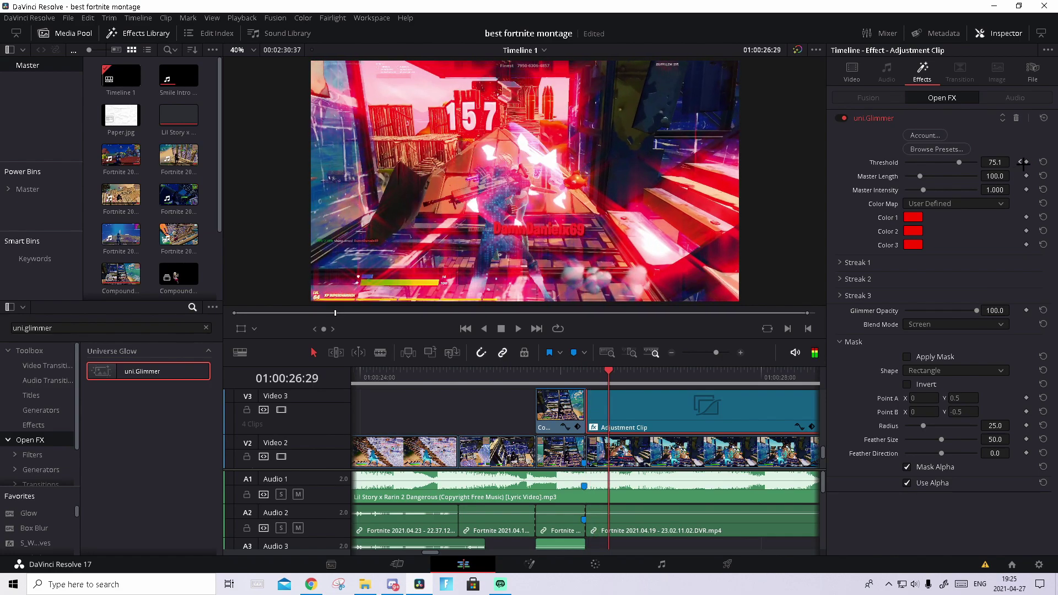
pyautogui.moveTo(995, 162); pyautogui.dragTo(1012, 160)
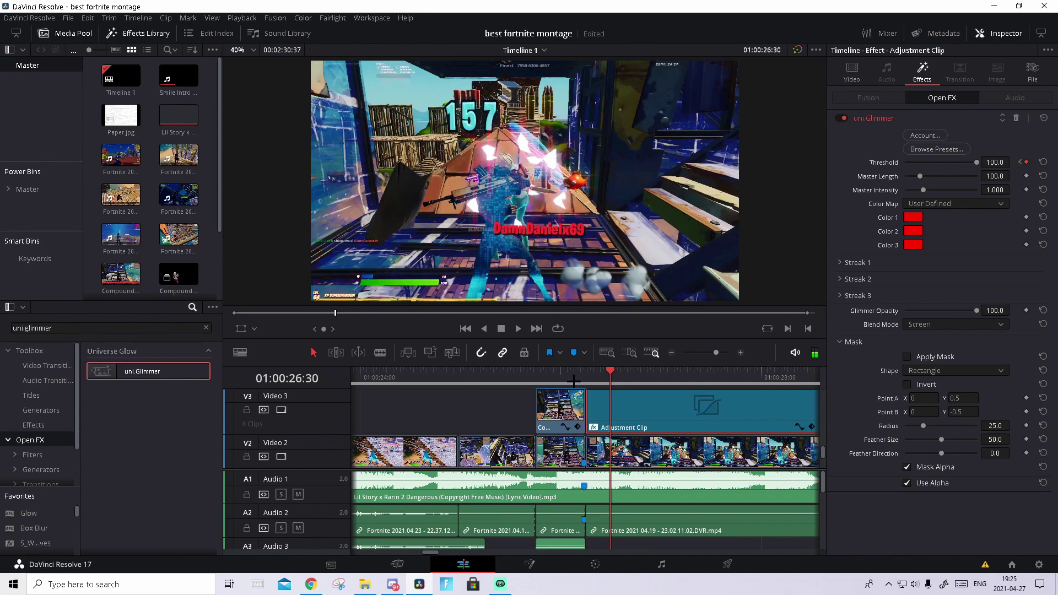
pyautogui.rightClick(649, 415)
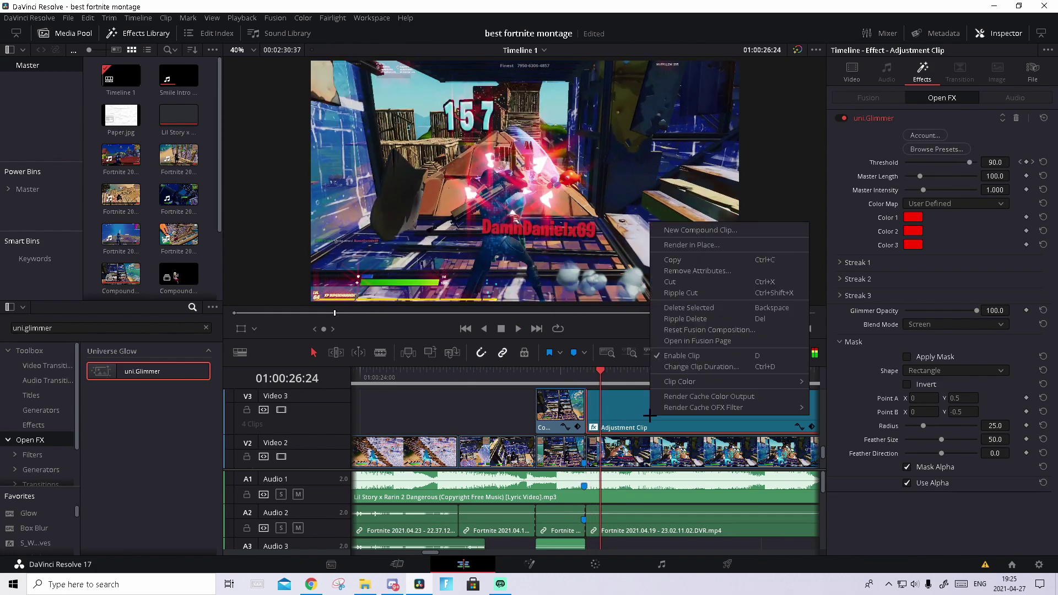
pyautogui.press('Escape')
# Play back and scrub through the keyframed flash, leaving the playhead at 01:00:26:21.
pyautogui.click(587, 376)
pyautogui.press('space')
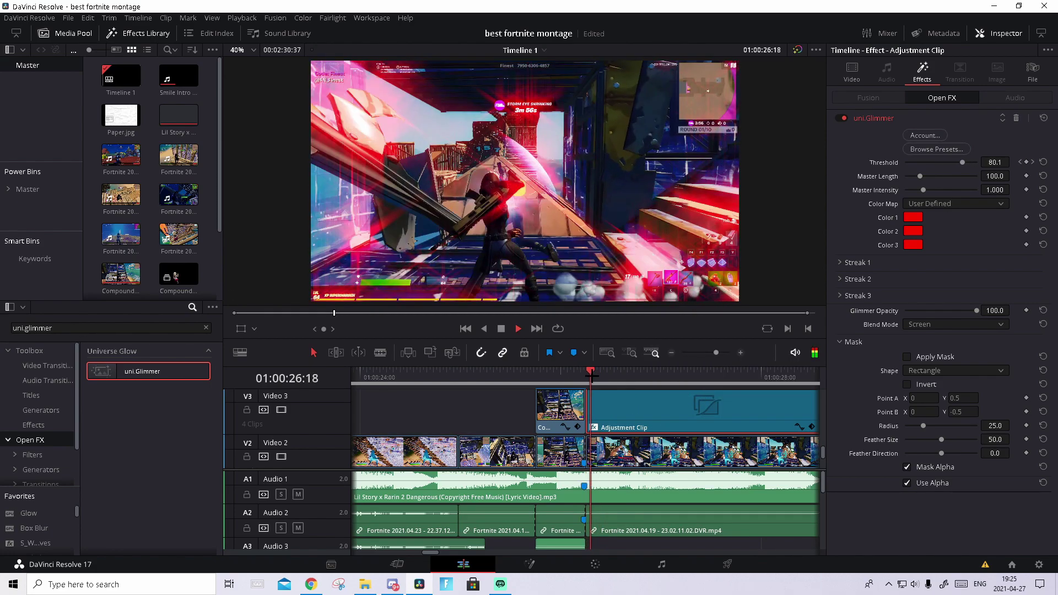
pyautogui.moveTo(591, 376); pyautogui.dragTo(597, 380)
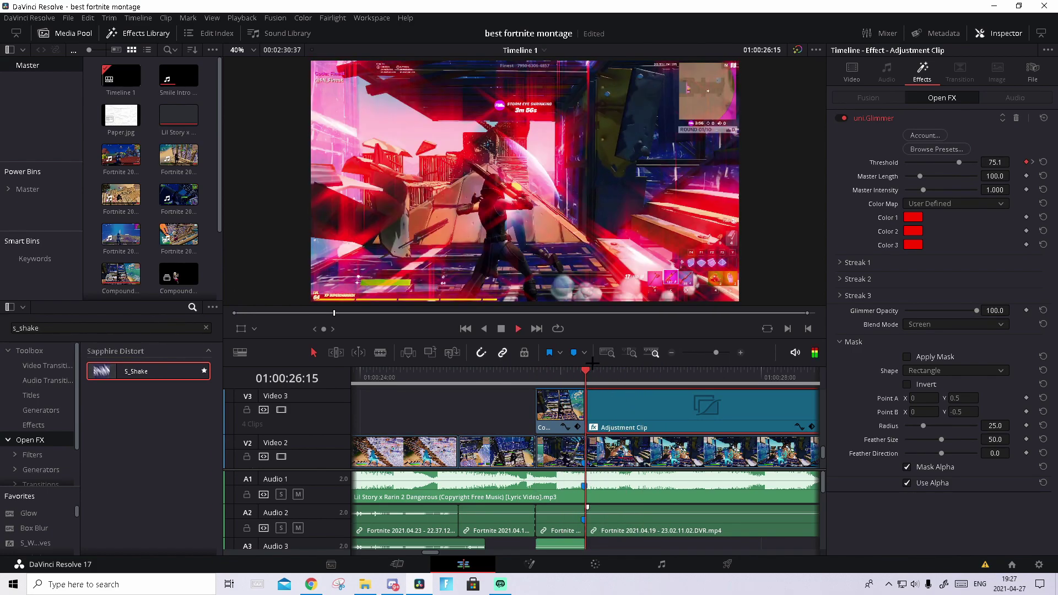
pyautogui.click(592, 372)
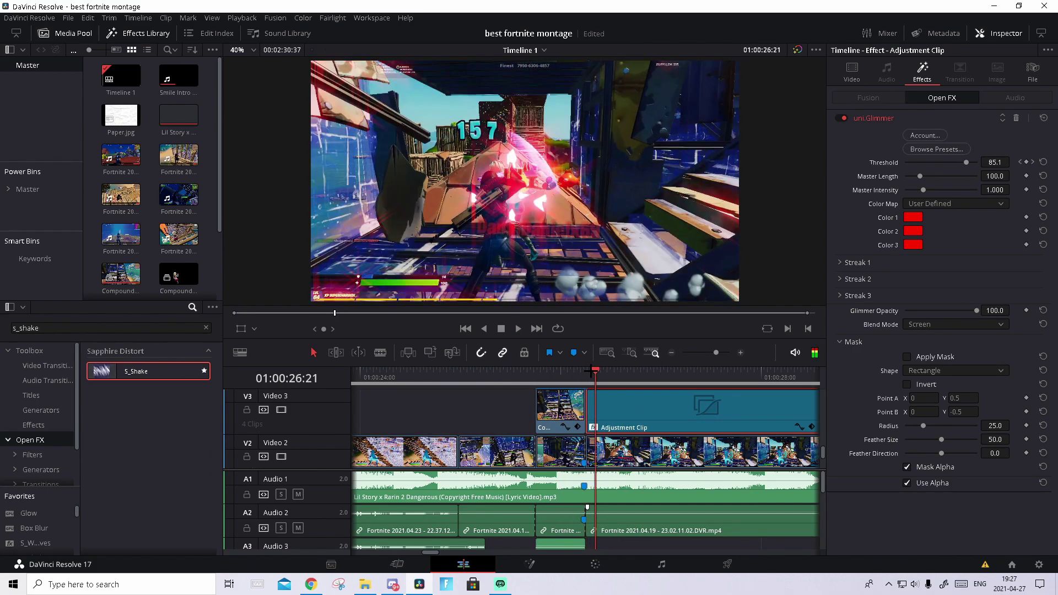